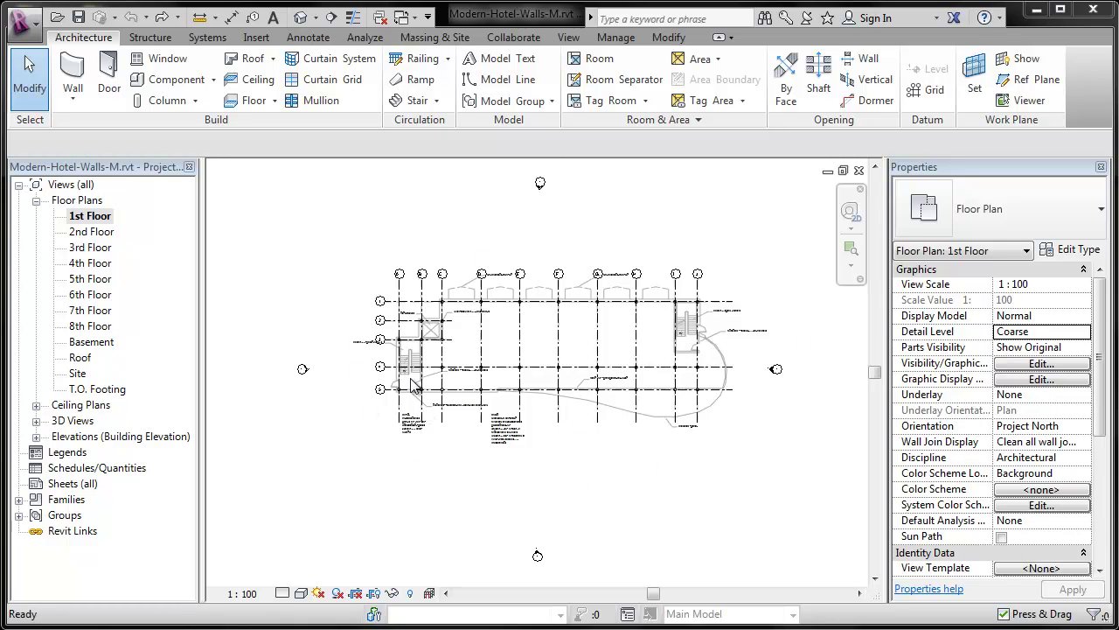
Step: Set the 1st Floor plan's detail level to Medium
scroll(420, 374, "up", 5)
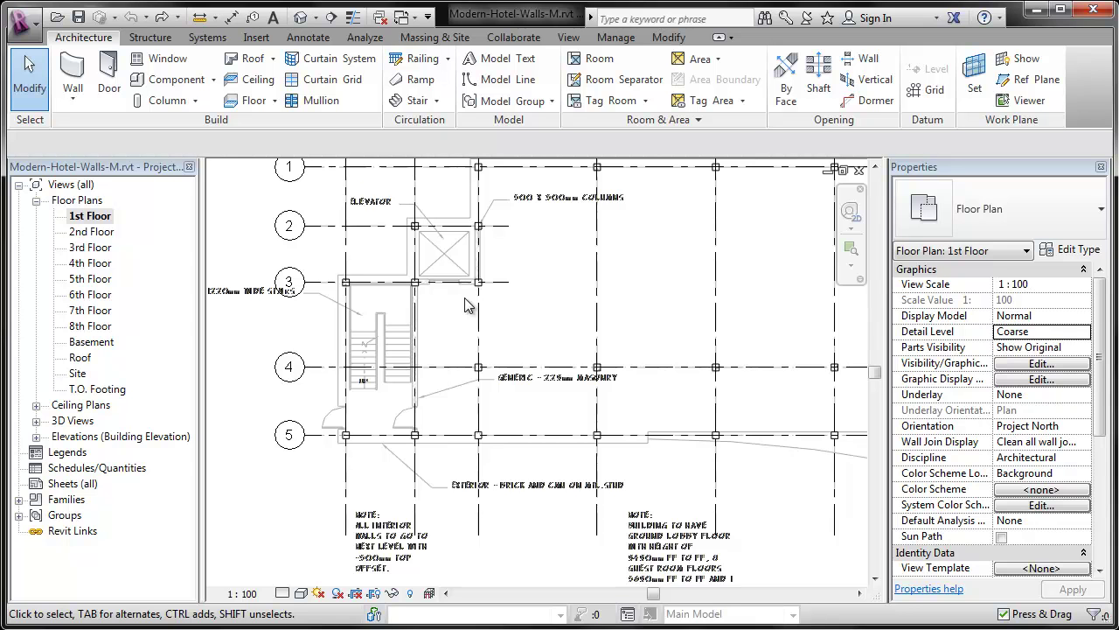
left_click(281, 594)
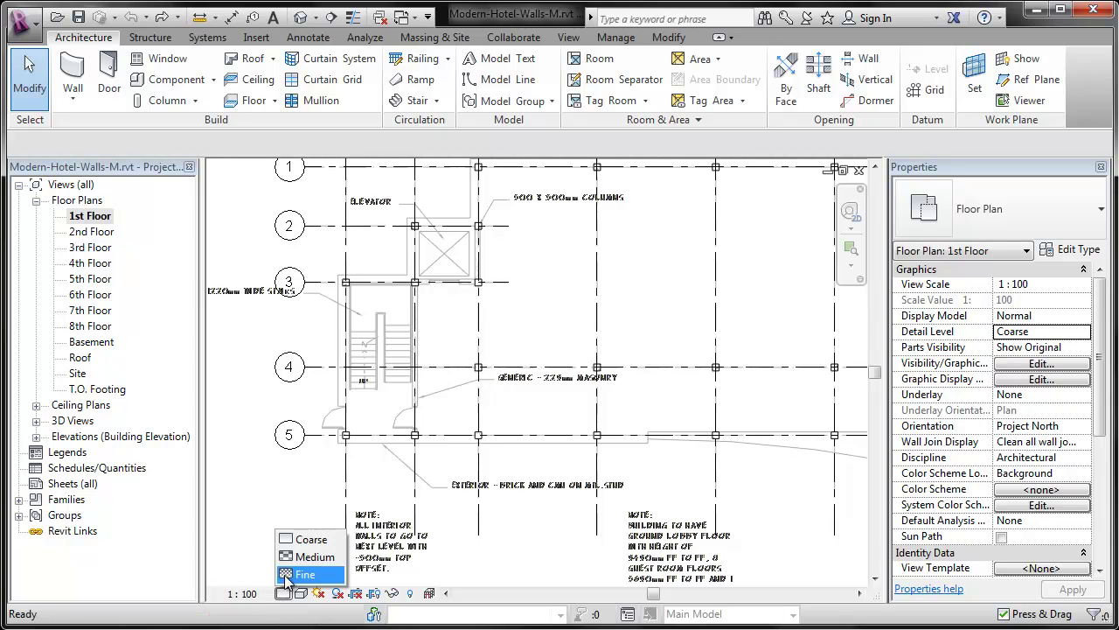
left_click(288, 556)
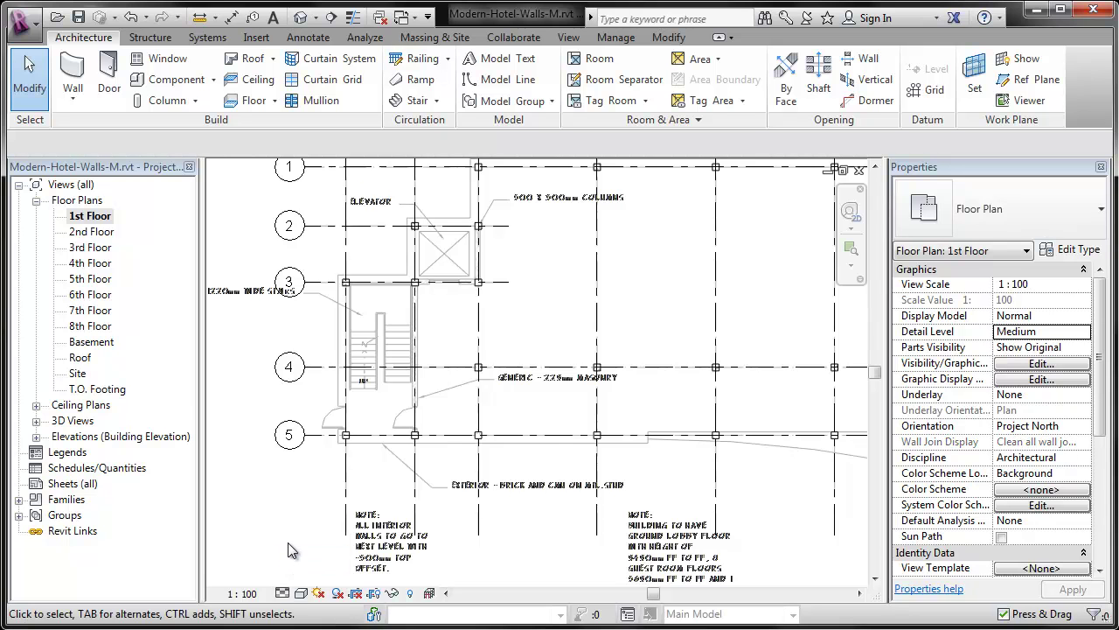
Step: Start a new wall using the type Exterior - Brick and CMU on MTL. Stud
left_click(74, 72)
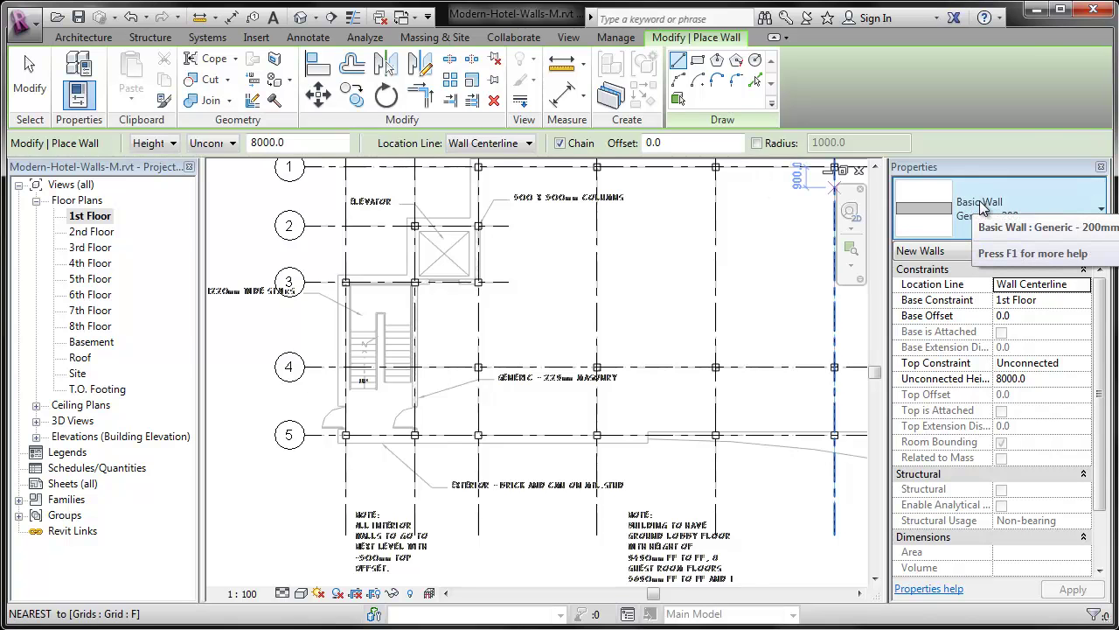
left_click(981, 208)
scroll(1006, 428, "up", 3)
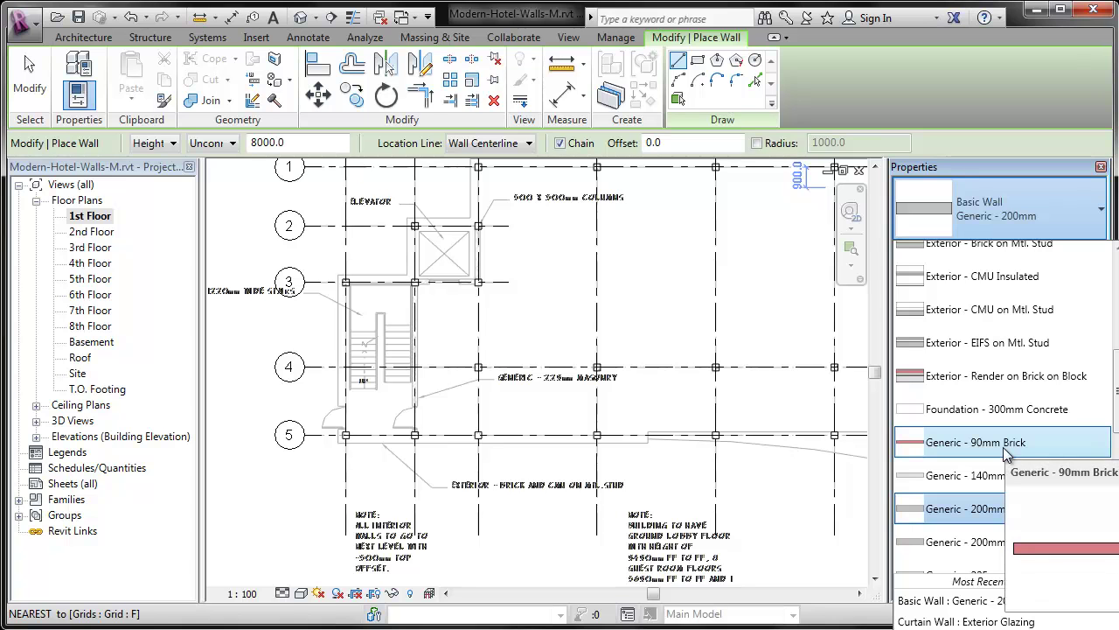
scroll(1006, 453, "up", 1)
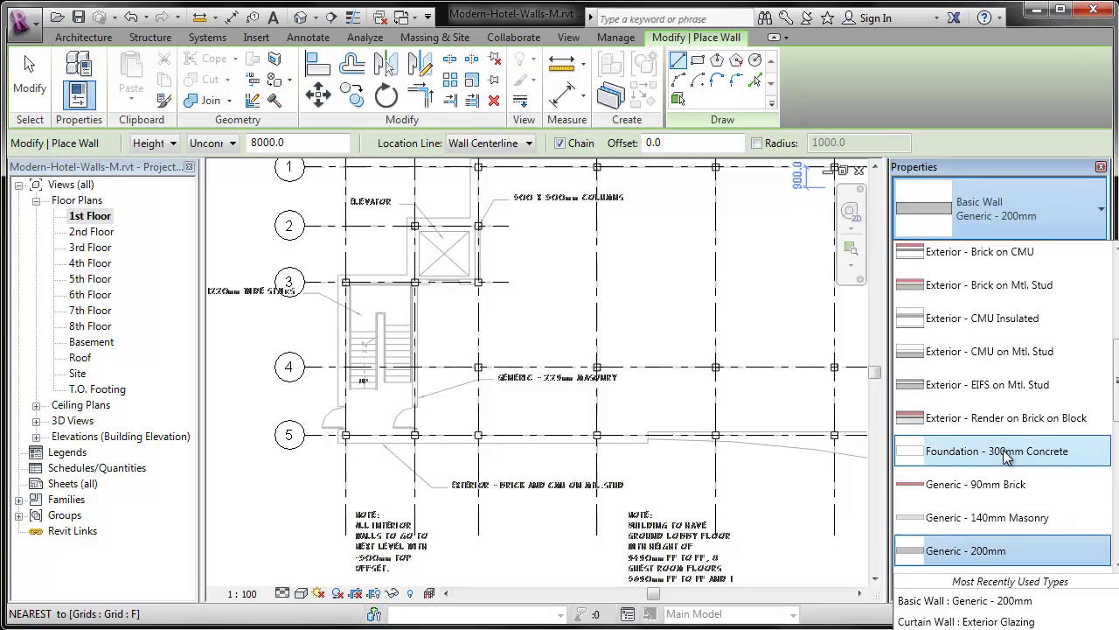
scroll(1006, 457, "up", 4)
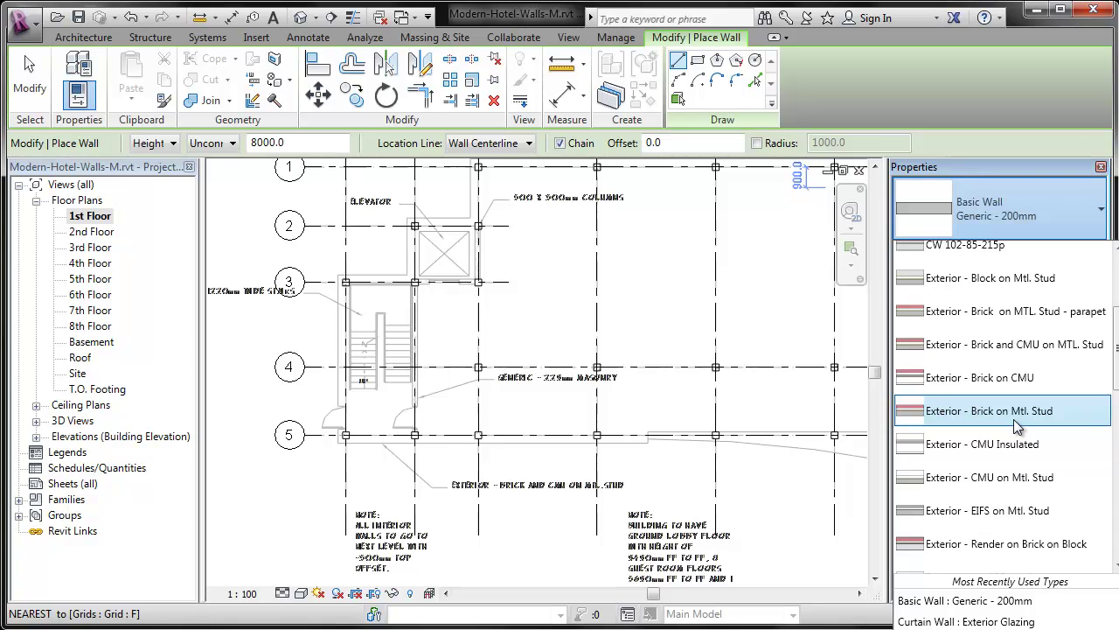
left_click(1029, 344)
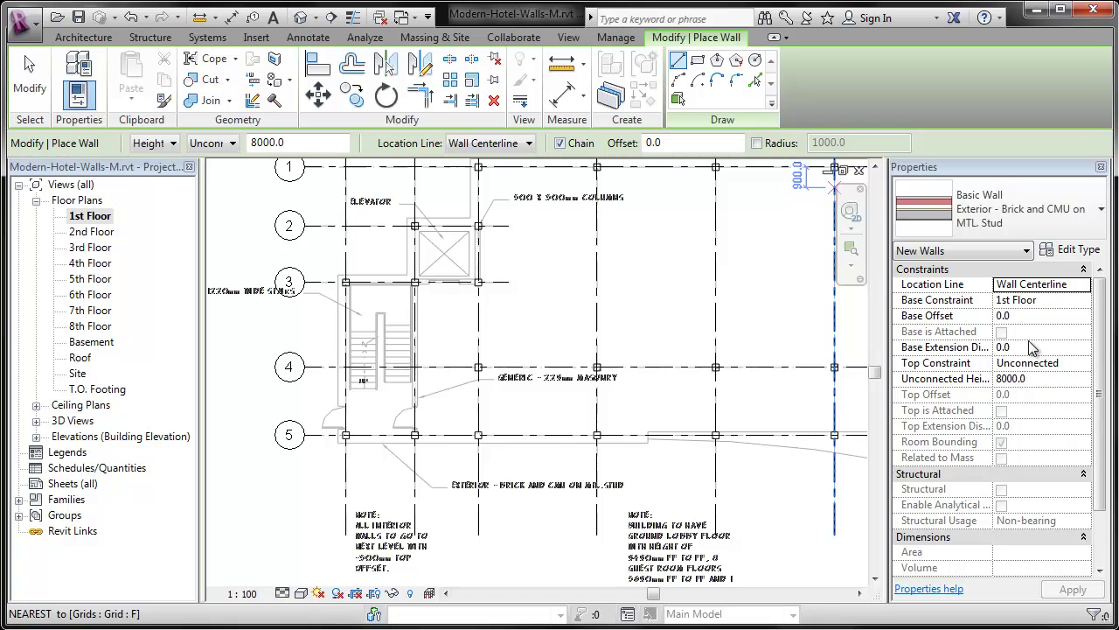
Step: Set the new wall's height up to the Parapet level and its location line to Finish Face: Exterior
left_click(174, 146)
left_click(147, 174)
left_click(230, 142)
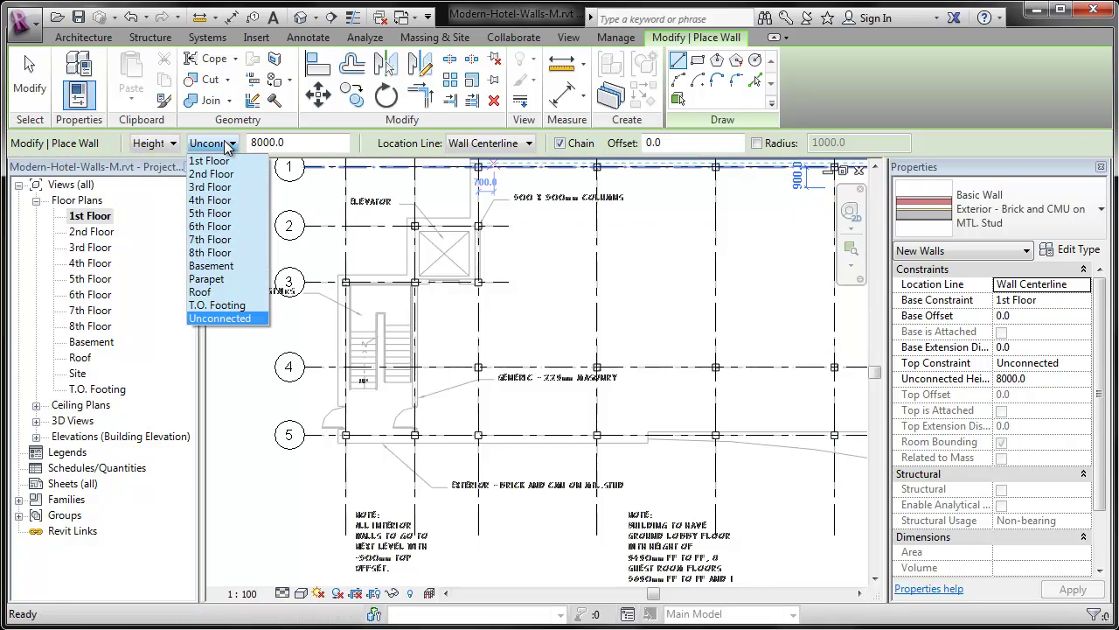
left_click(214, 278)
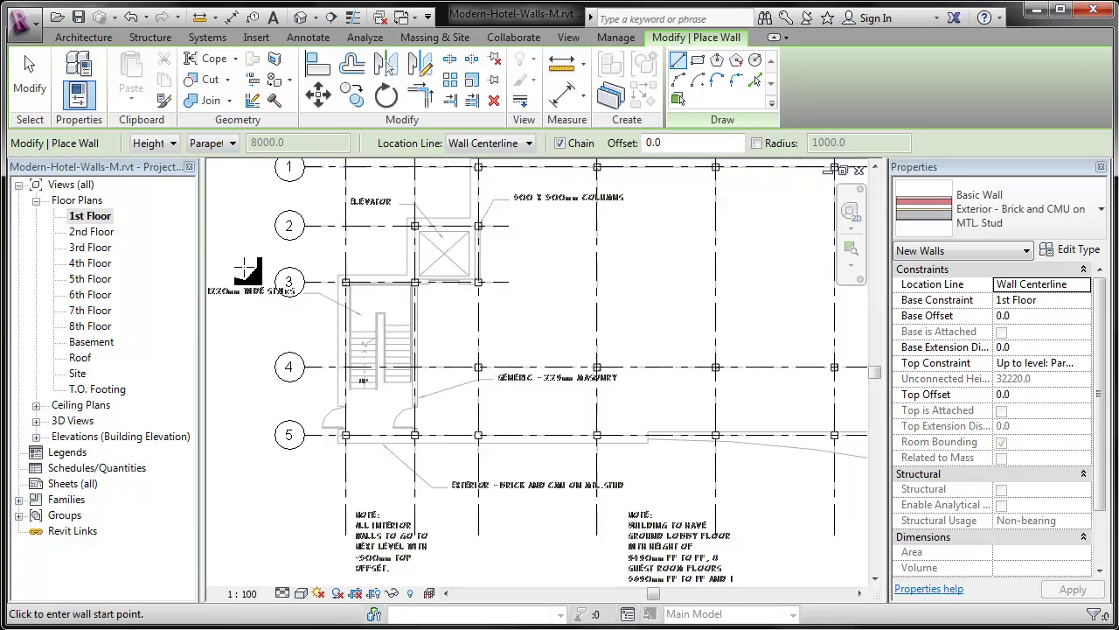
left_click(528, 143)
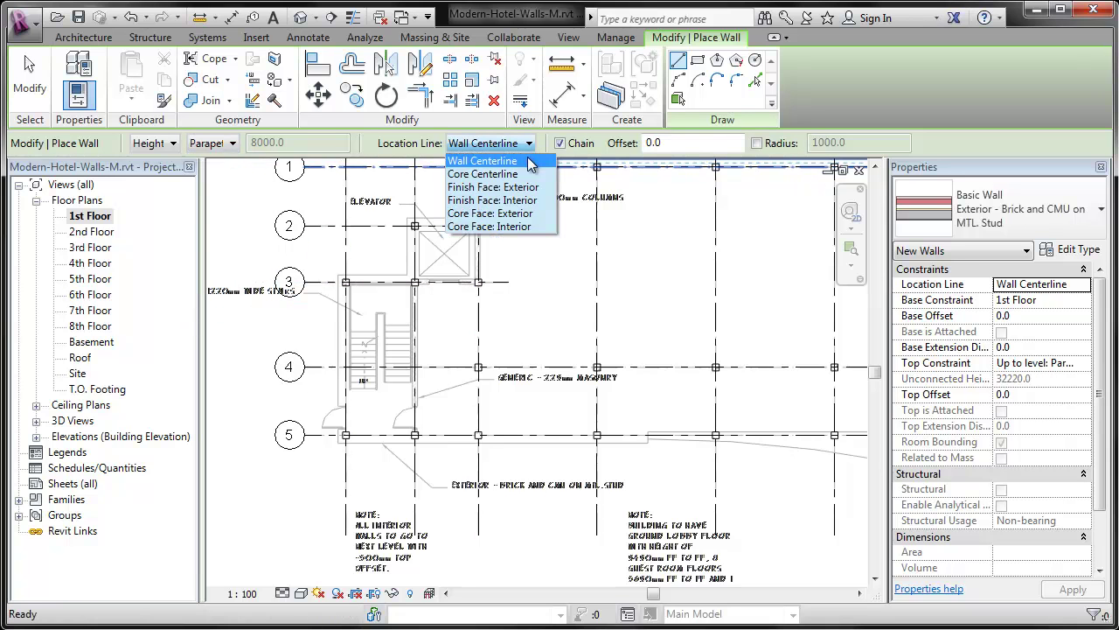
left_click(523, 188)
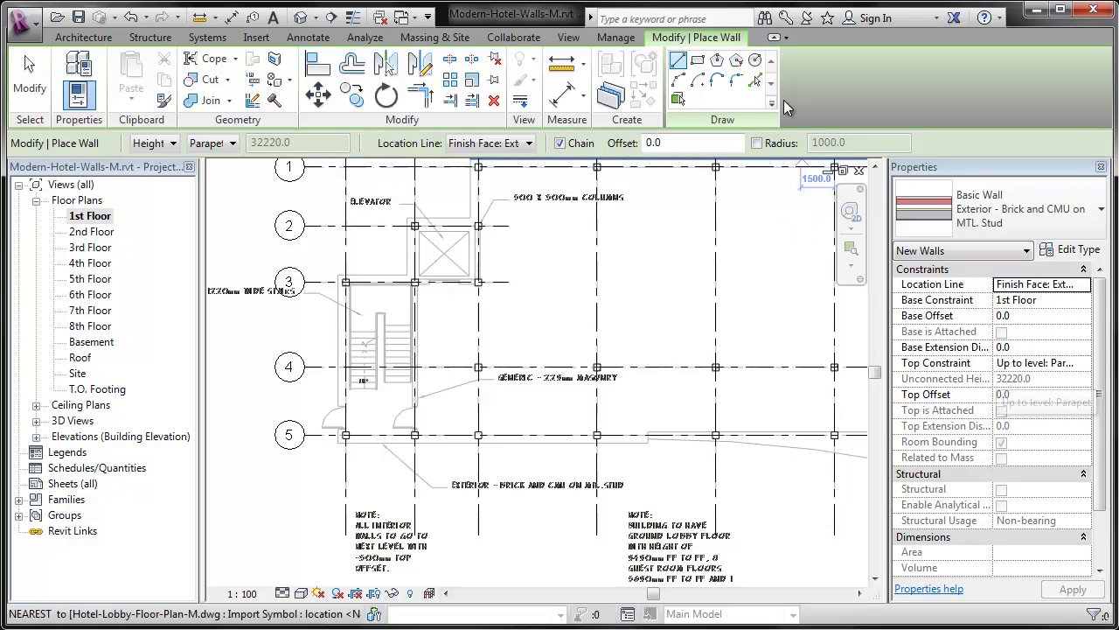
Step: Create the south and west exterior walls around the west stair by picking the imported plan's outer lines
left_click(755, 81)
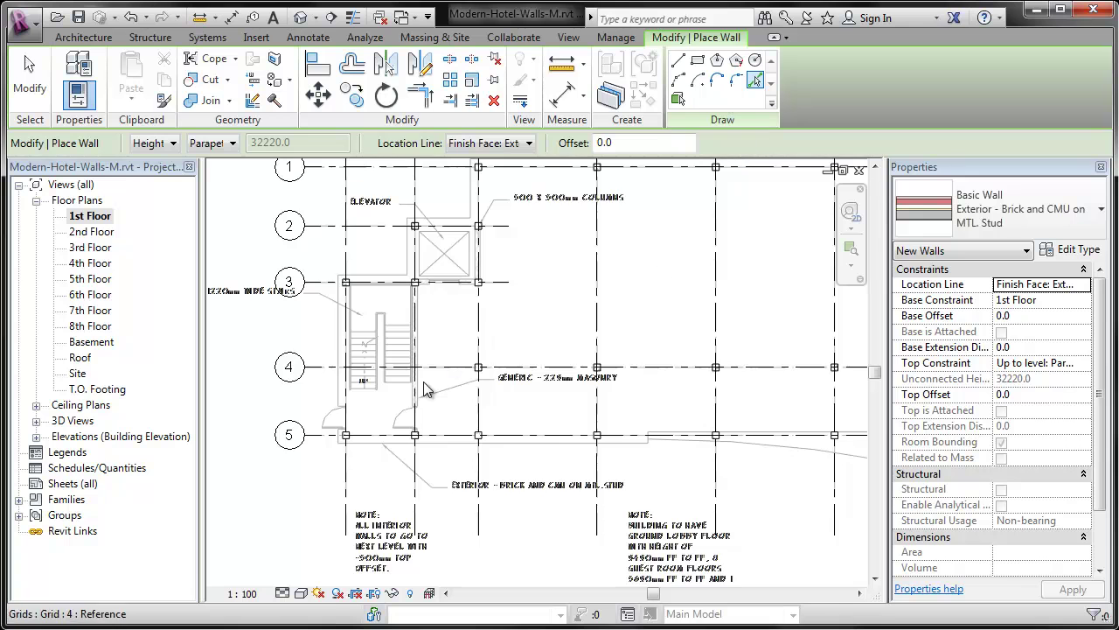
scroll(350, 424, "up", 3)
scroll(346, 417, "up", 2)
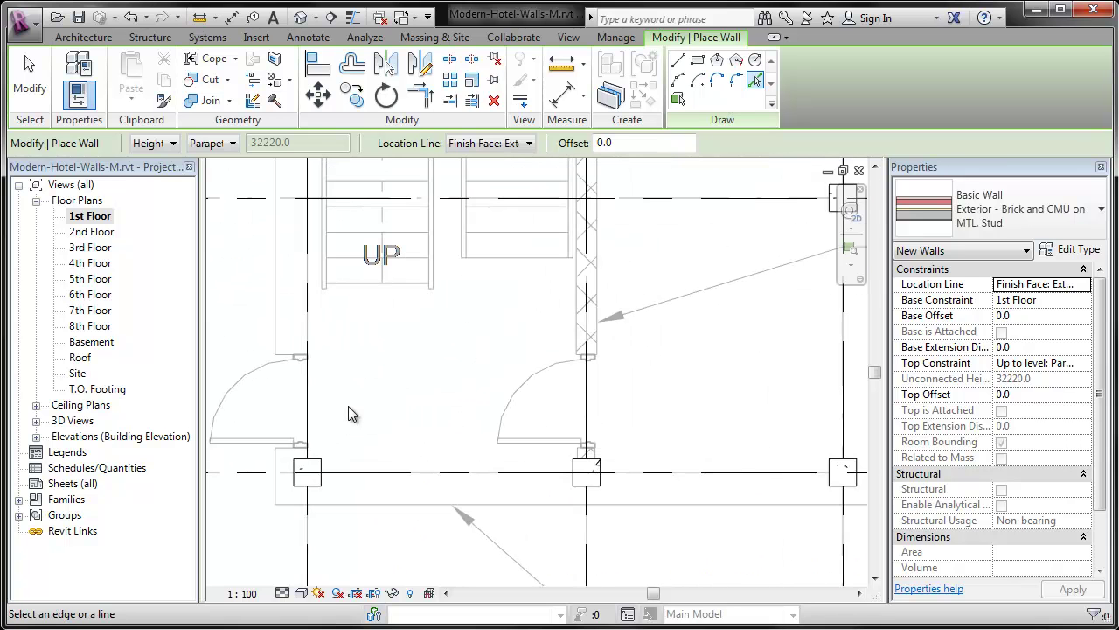
left_click(364, 509)
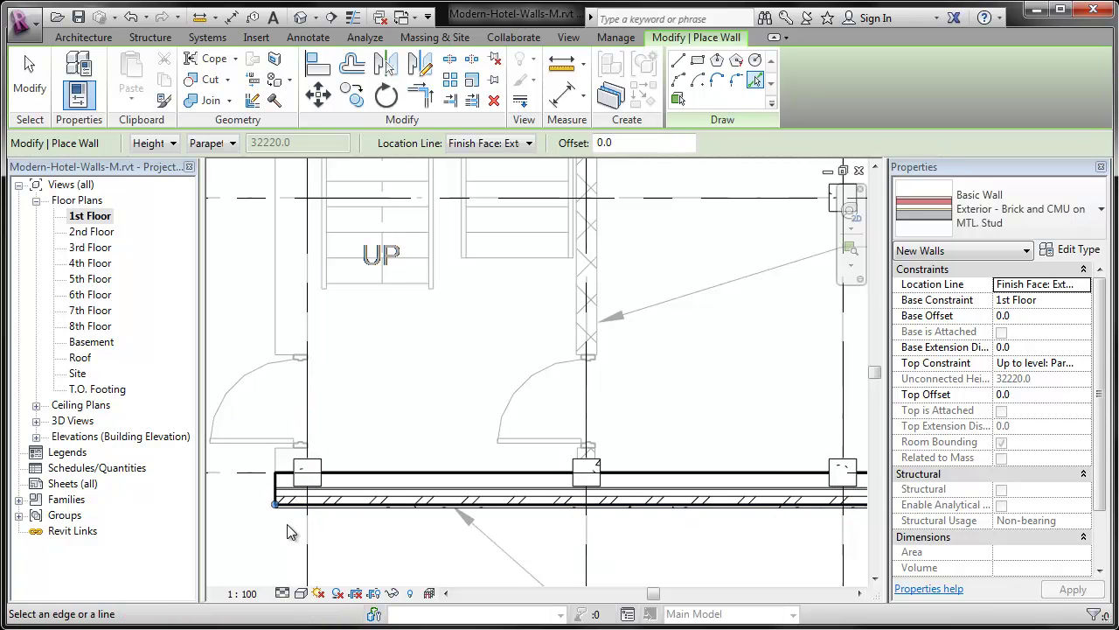
left_click(274, 324)
Step: Create the stepped exterior walls around the west stair and elevator, plus the north wall on grid 1, from the imported lines
scroll(342, 550, "down", 2)
middle_click_drag(342, 550, 355, 499)
scroll(352, 348, "up", 3)
left_click(362, 398)
left_click(576, 290)
scroll(419, 468, "down", 2)
left_click(594, 260)
middle_click_drag(645, 220, 399, 487)
left_click(484, 341)
Step: Create the east exterior wall beside the east stair and the short curved wall segment below its door, and finish wall placement
scroll(612, 368, "down", 4)
scroll(702, 296, "up", 4)
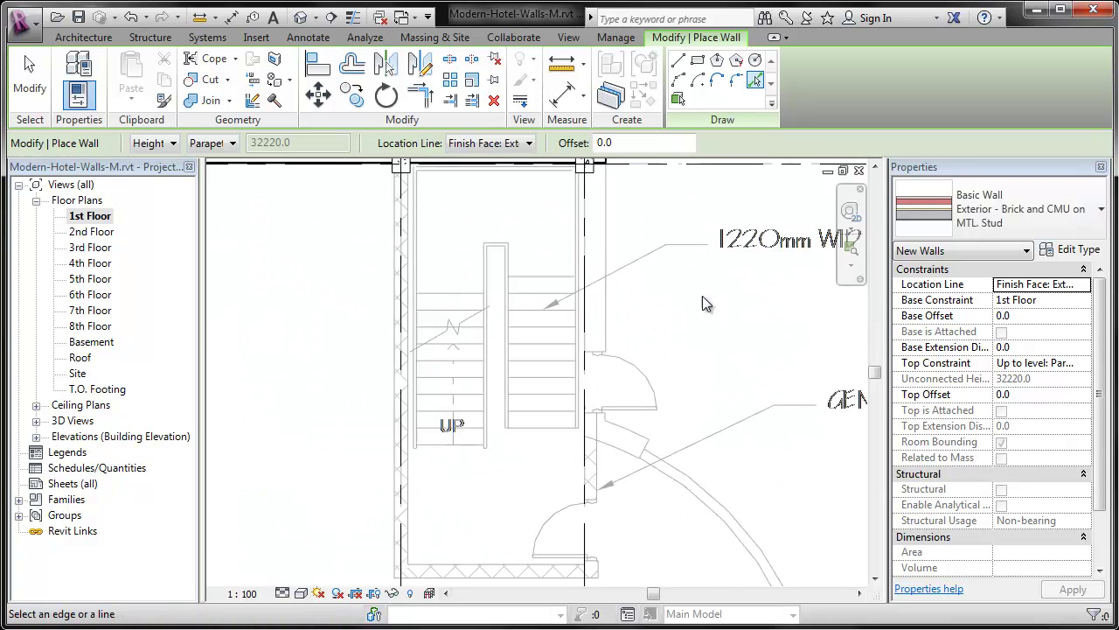
scroll(702, 296, "up", 2)
left_click(582, 285)
left_click(613, 486)
scroll(743, 385, "down", 4)
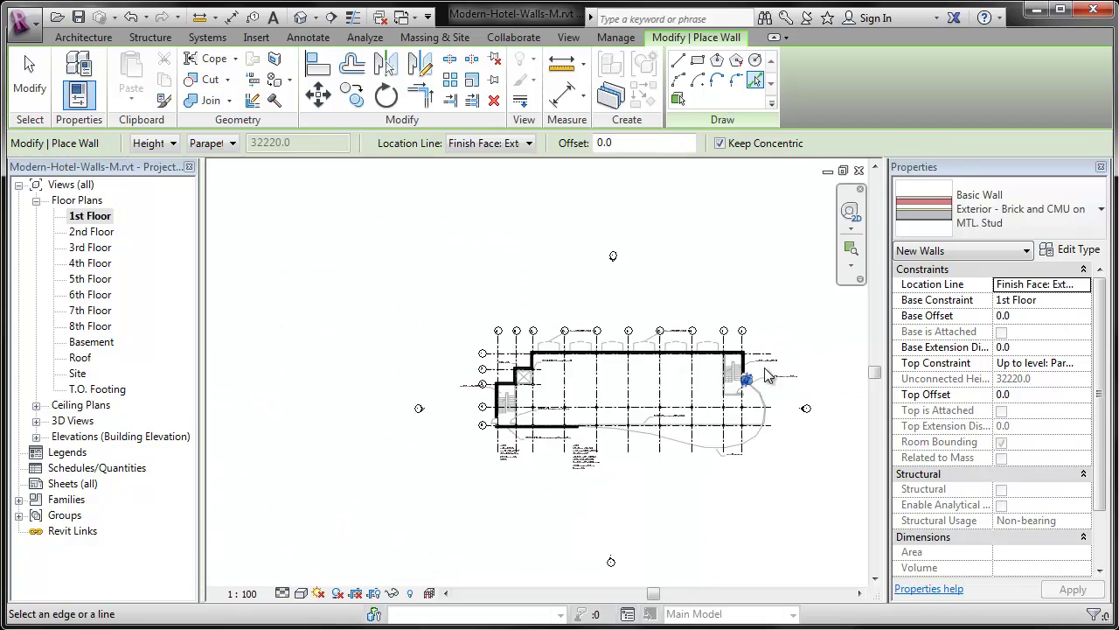
scroll(495, 431, "up", 5)
scroll(495, 423, "up", 2)
key("Escape")
key("Escape")
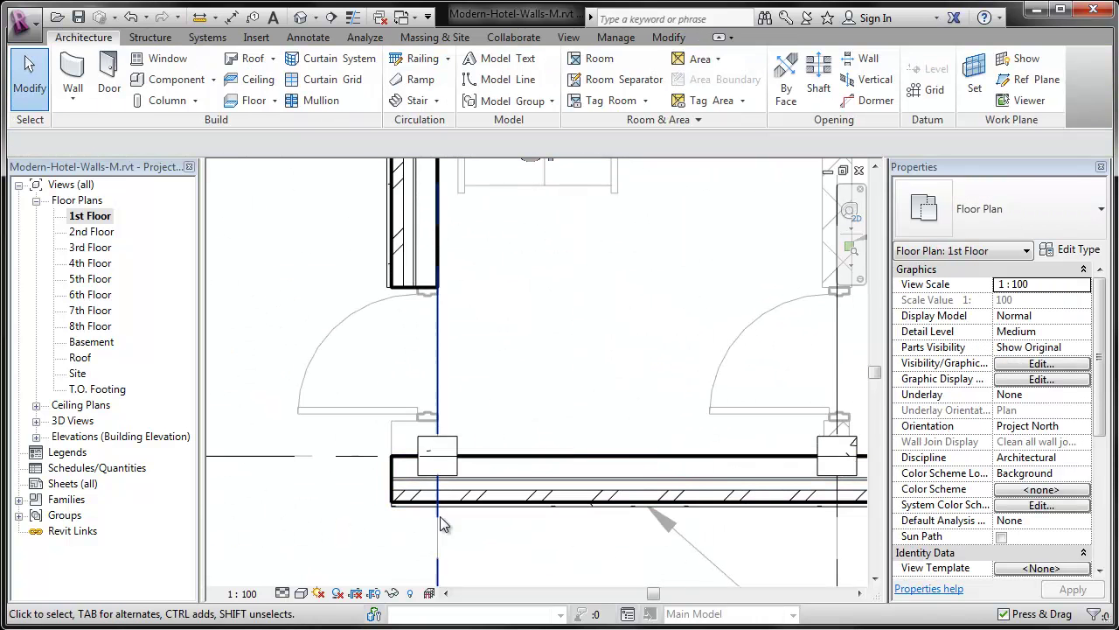
Step: Extend the west wall's lower end across the door opening to meet the south wall at grid 5
left_click(395, 287)
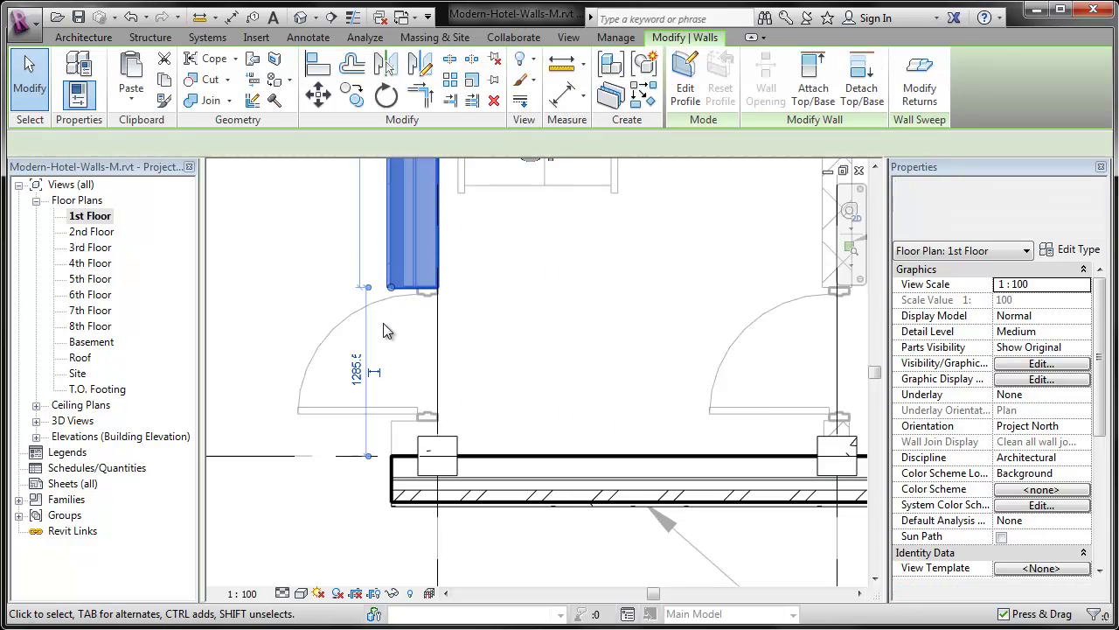
left_click(469, 284)
left_click(423, 284)
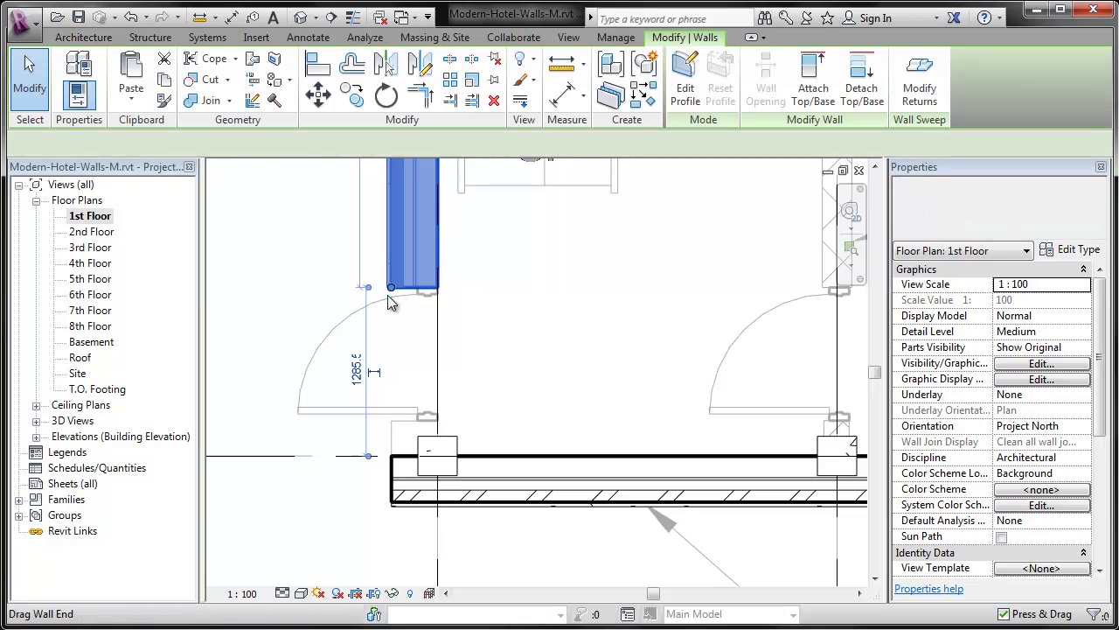
left_click_drag(391, 291, 394, 455)
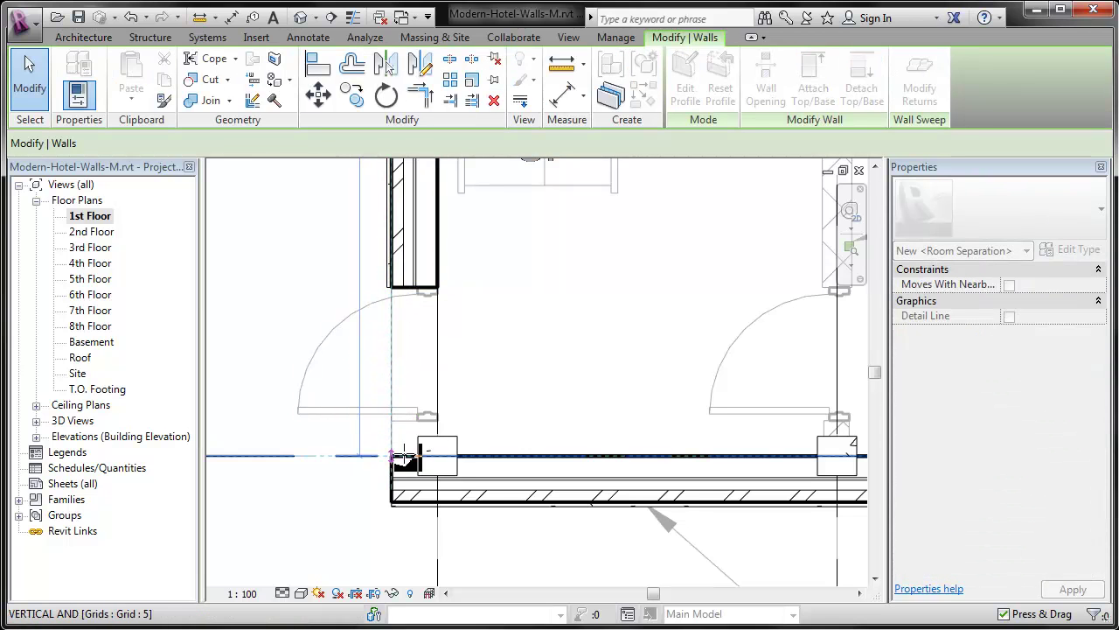
left_click(585, 390)
Step: Extend the east wall's lower end across the door opening to join the short curved wall
scroll(335, 510, "down", 3)
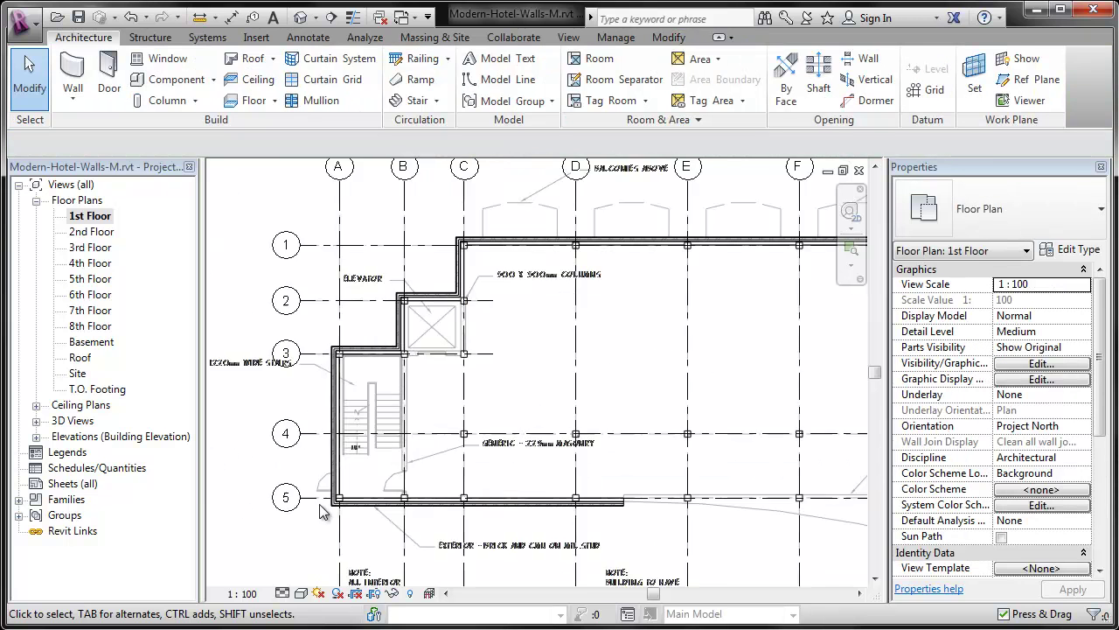
scroll(718, 429, "up", 5)
scroll(619, 504, "up", 1)
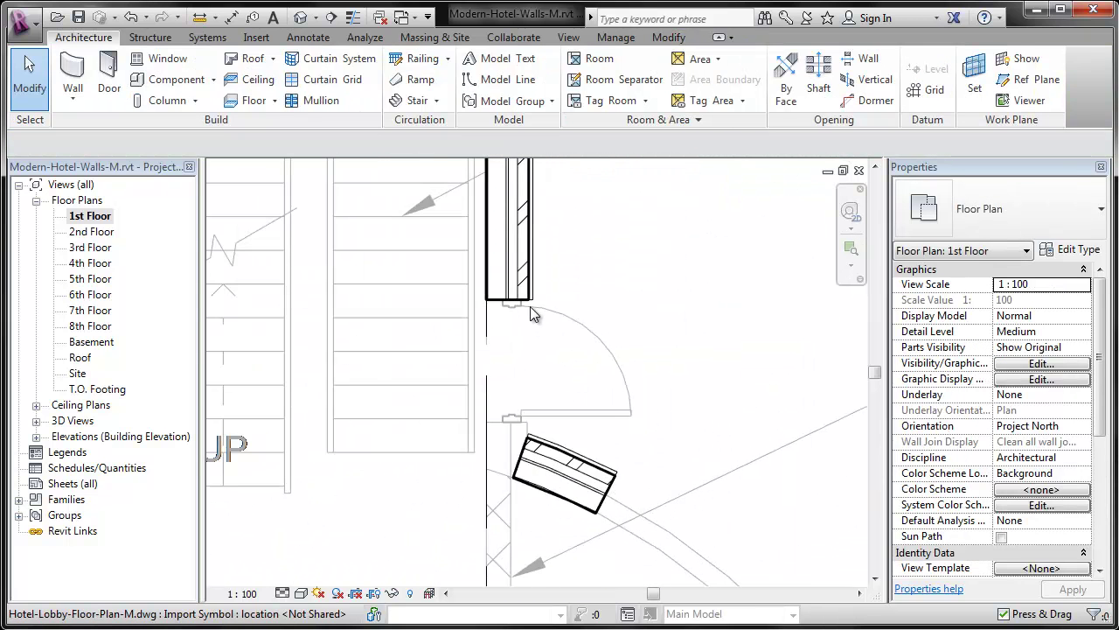
left_click(530, 299)
left_click_drag(529, 300, 675, 294)
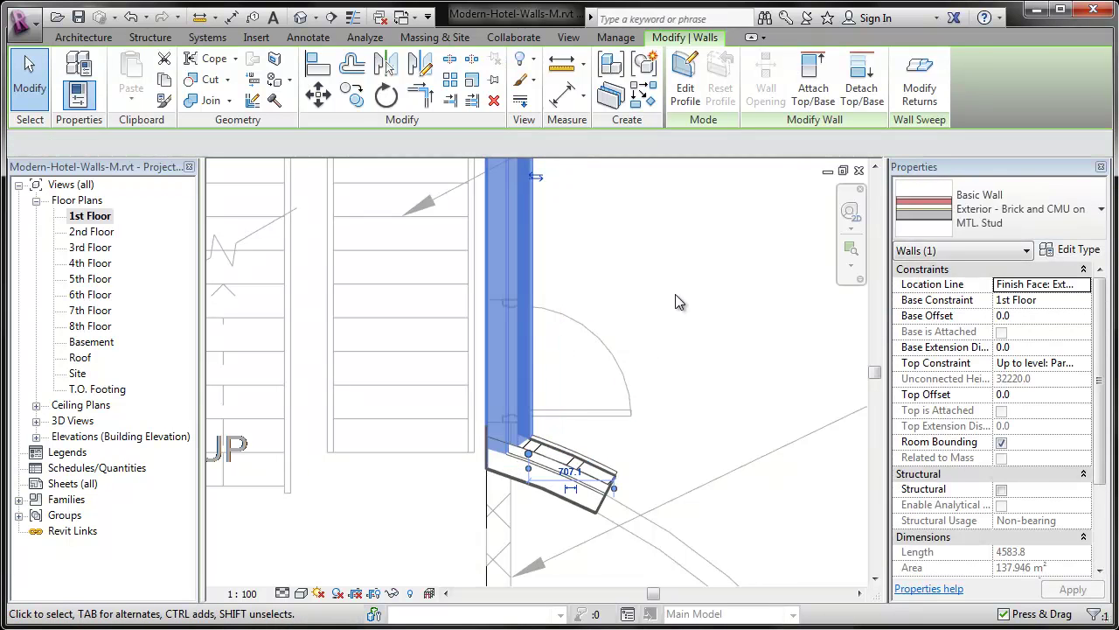
left_click(675, 294)
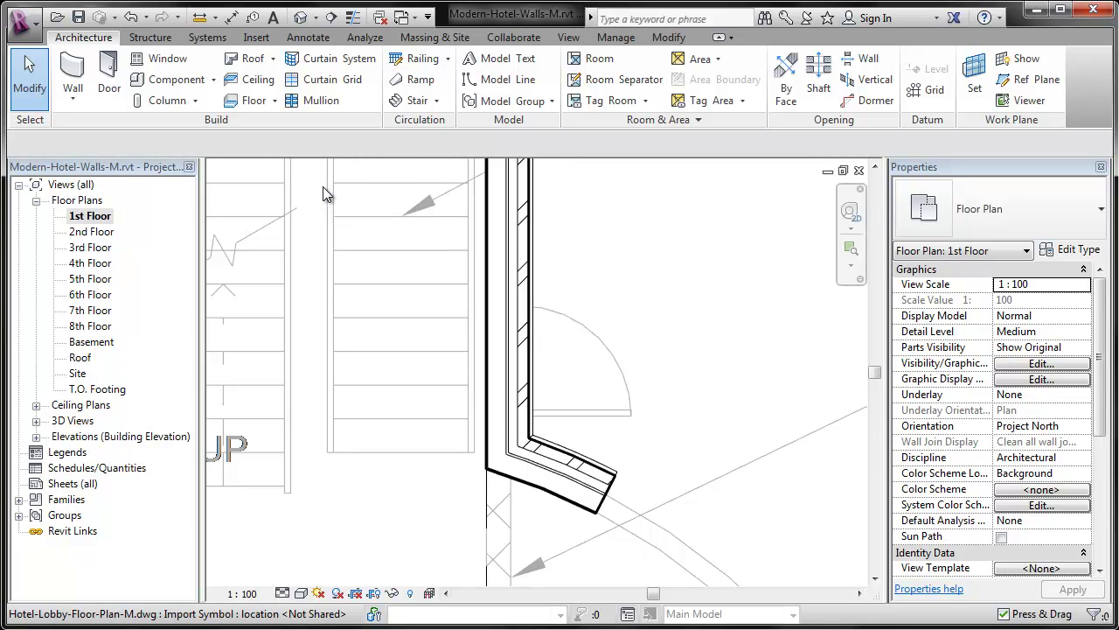
Step: Start a new wall using the curtain wall type Exterior Glazing
scroll(770, 328, "down", 5)
scroll(770, 328, "down", 3)
middle_click_drag(523, 380, 545, 394)
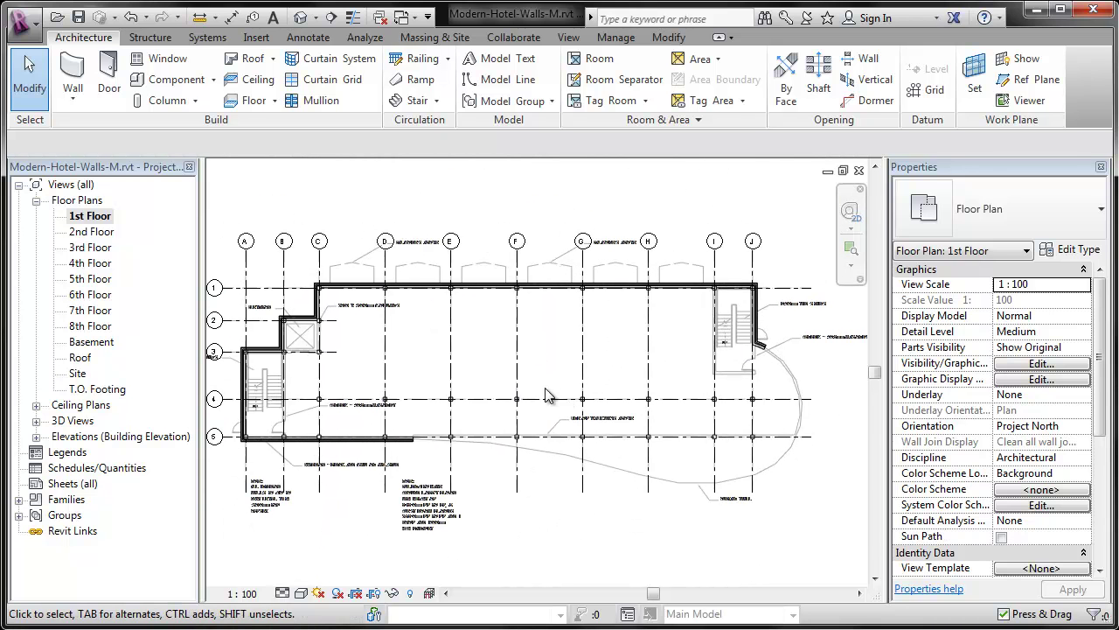
left_click(71, 69)
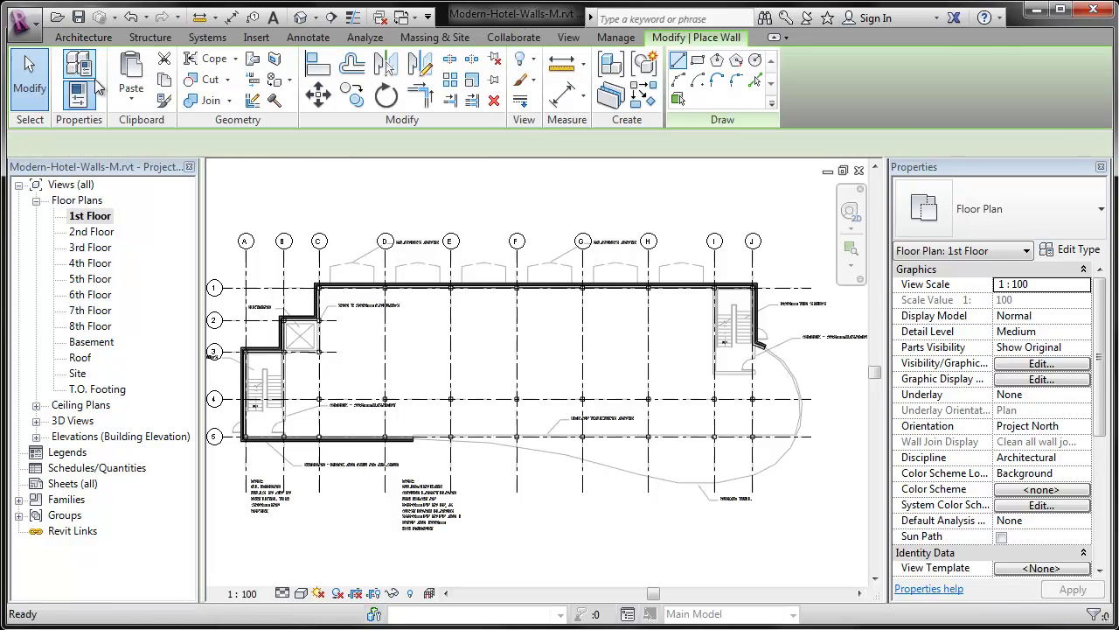
left_click(1023, 219)
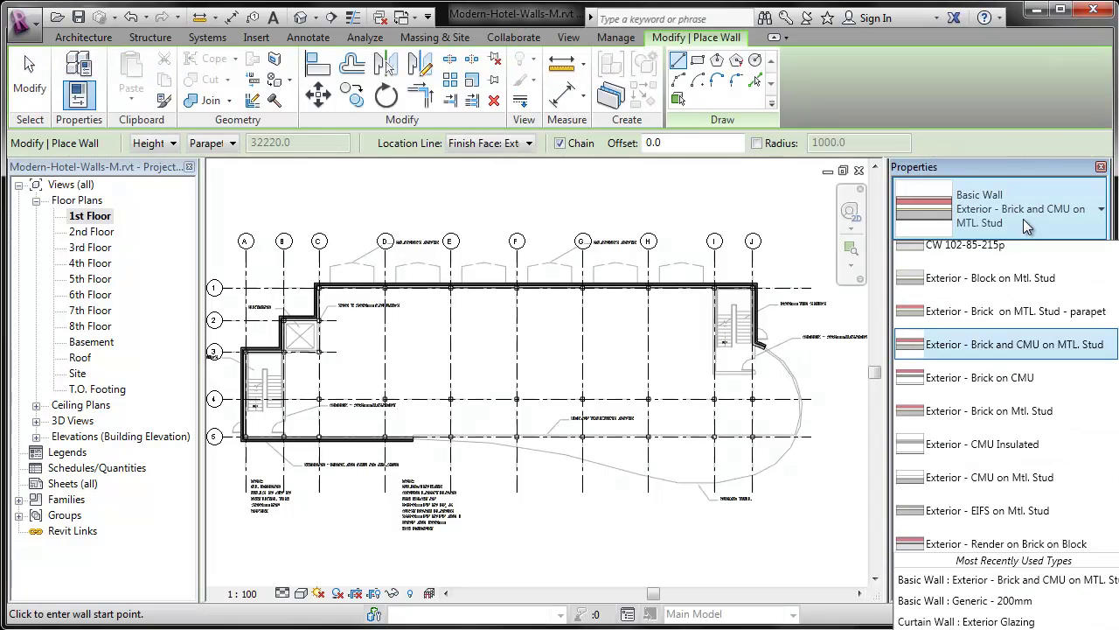
scroll(1026, 287, "down", 5)
scroll(1030, 295, "down", 3)
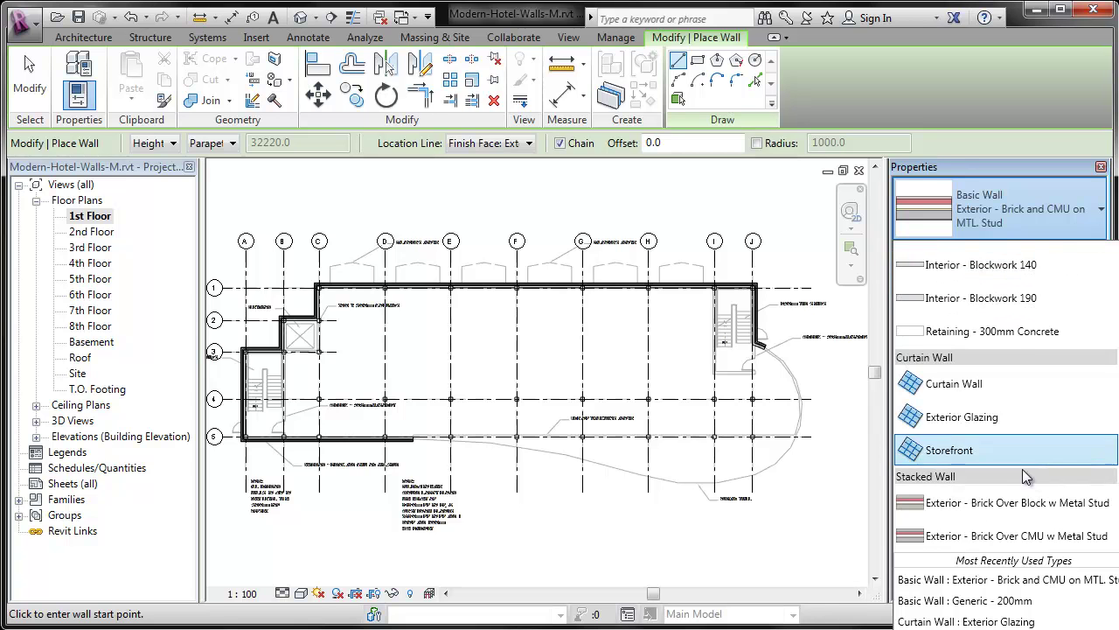
left_click(1008, 426)
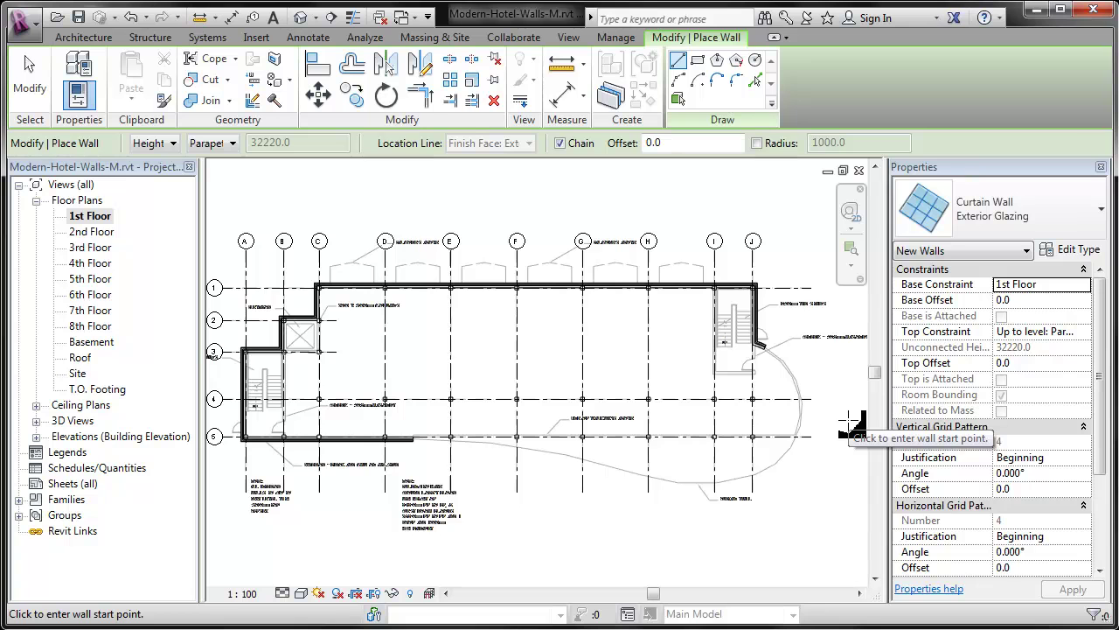
Step: Constrain the curtain wall's top to the Roof level with a top offset of -1829
left_click(233, 144)
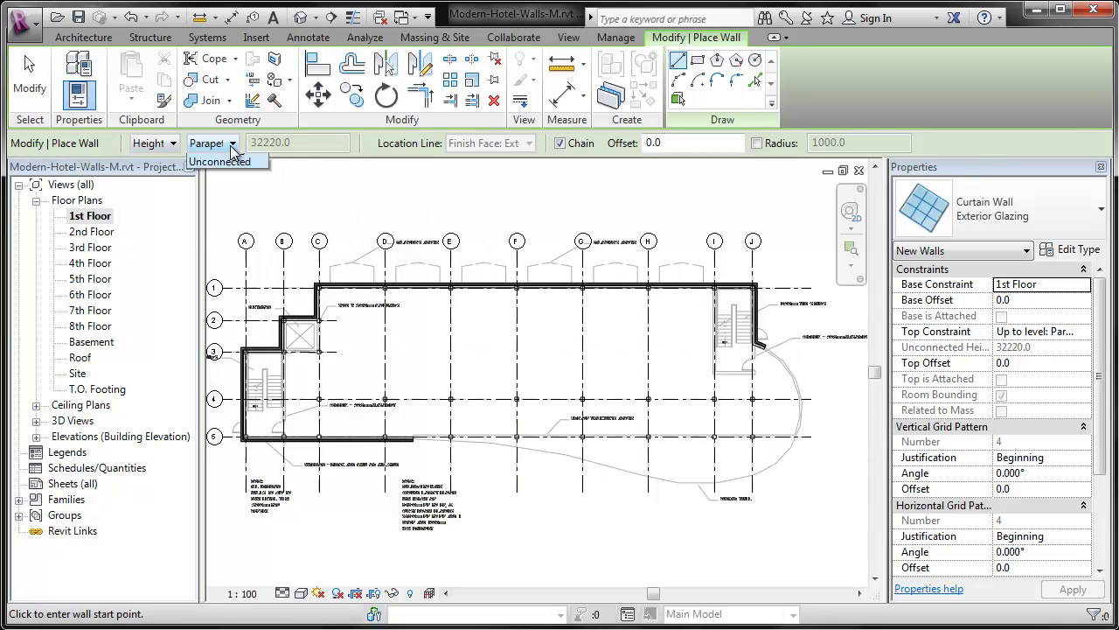
left_click(232, 292)
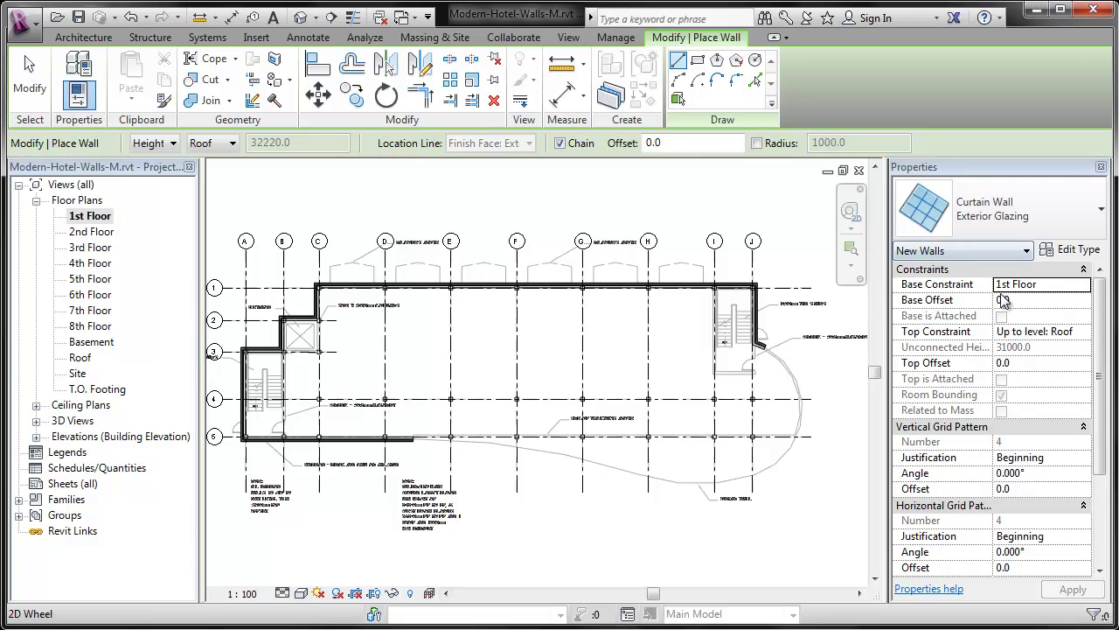
left_click(1038, 364)
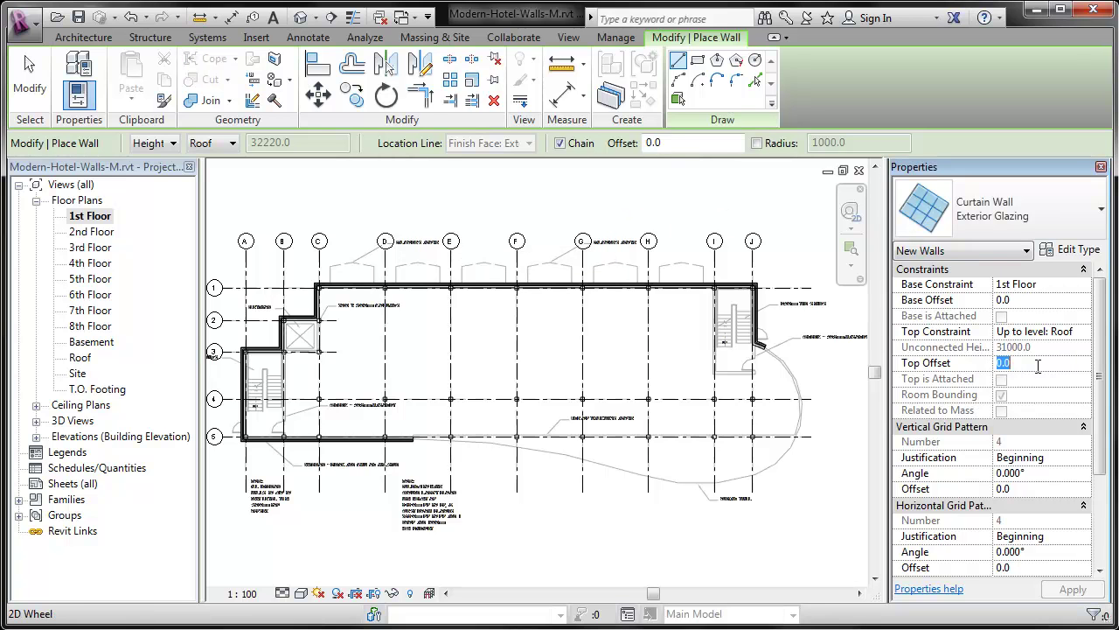
type("-1829")
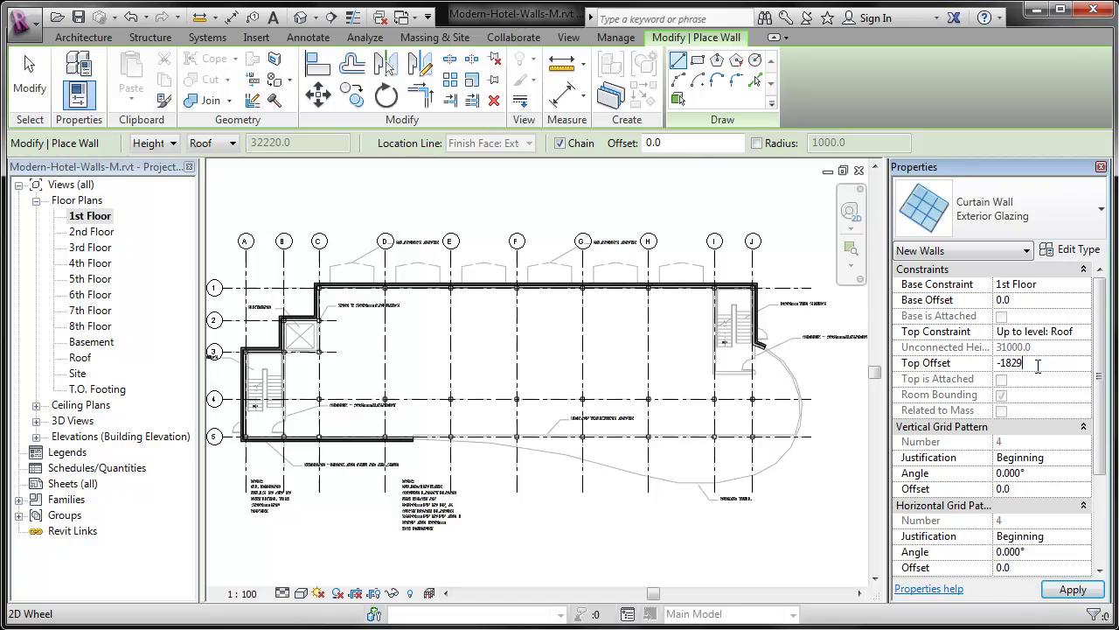
key("Return")
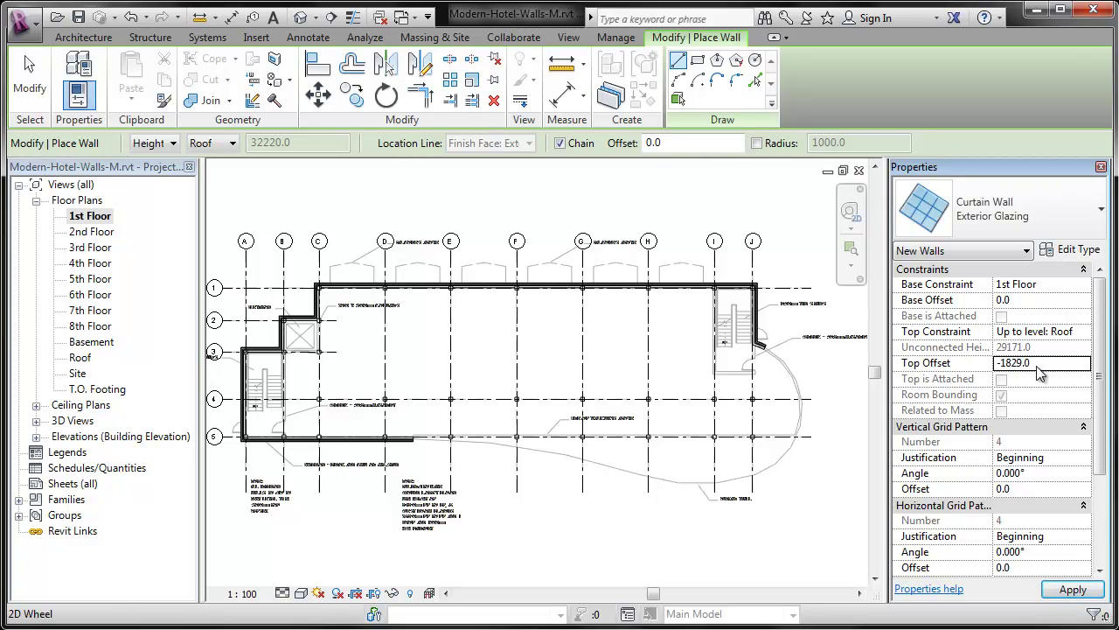
Step: Place the Exterior Glazing curtain wall by picking the three connected arcs of the imported plan between the east and south walls
left_click(755, 80)
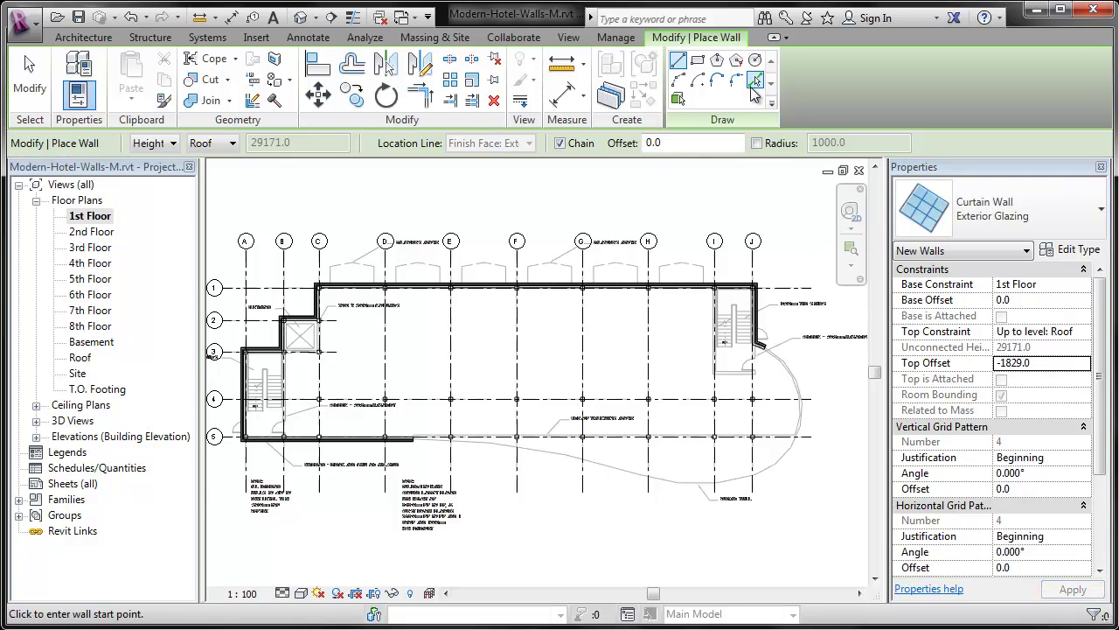
left_click(791, 464)
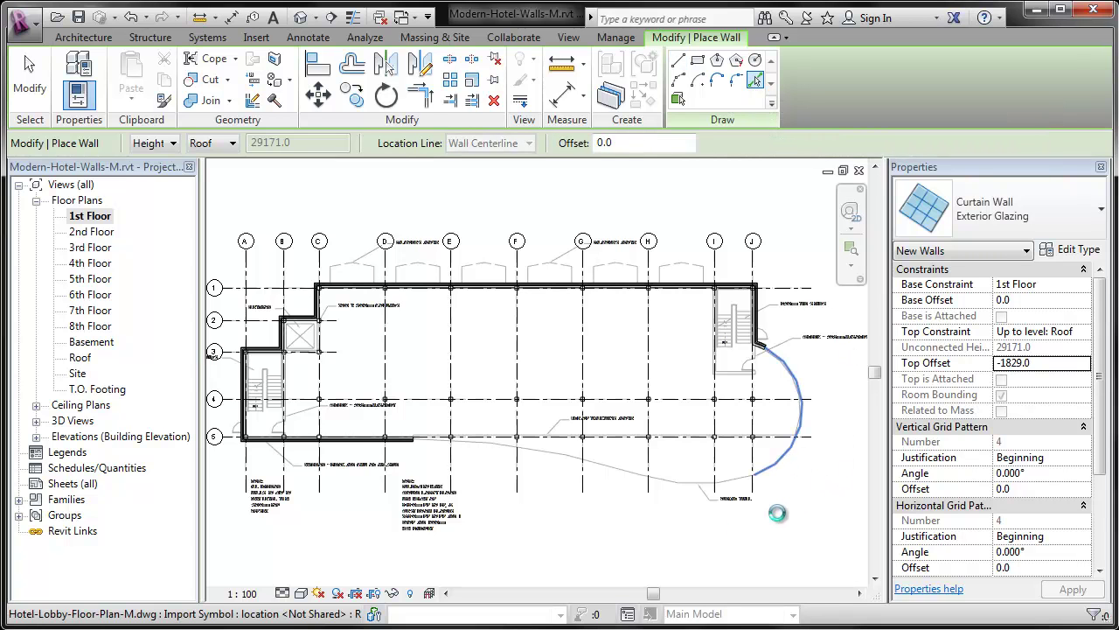
left_click(690, 486)
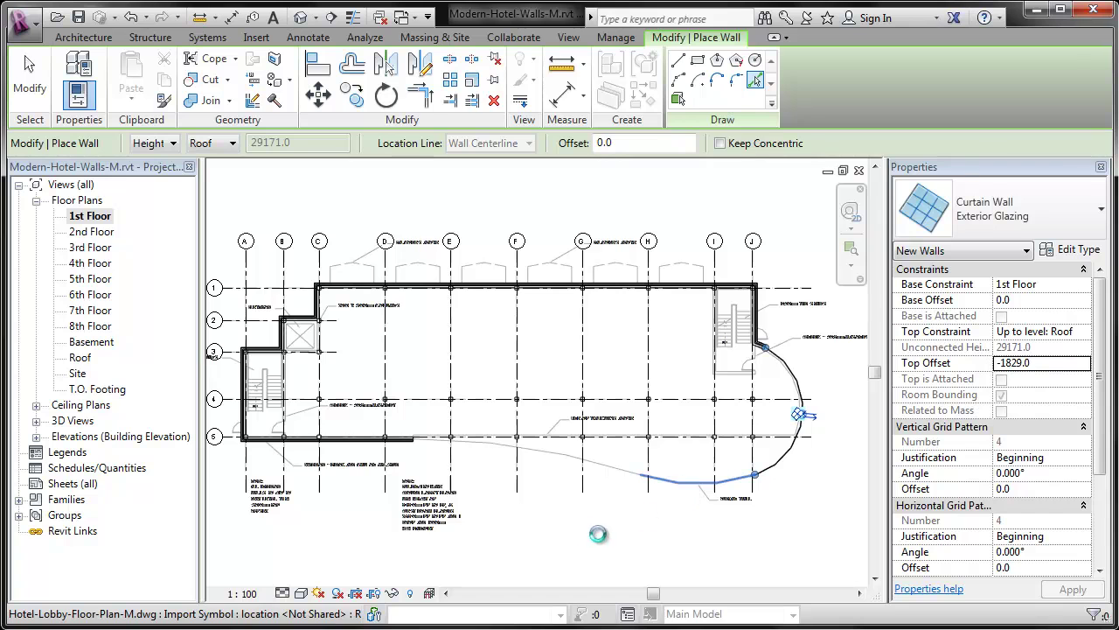
left_click(593, 473)
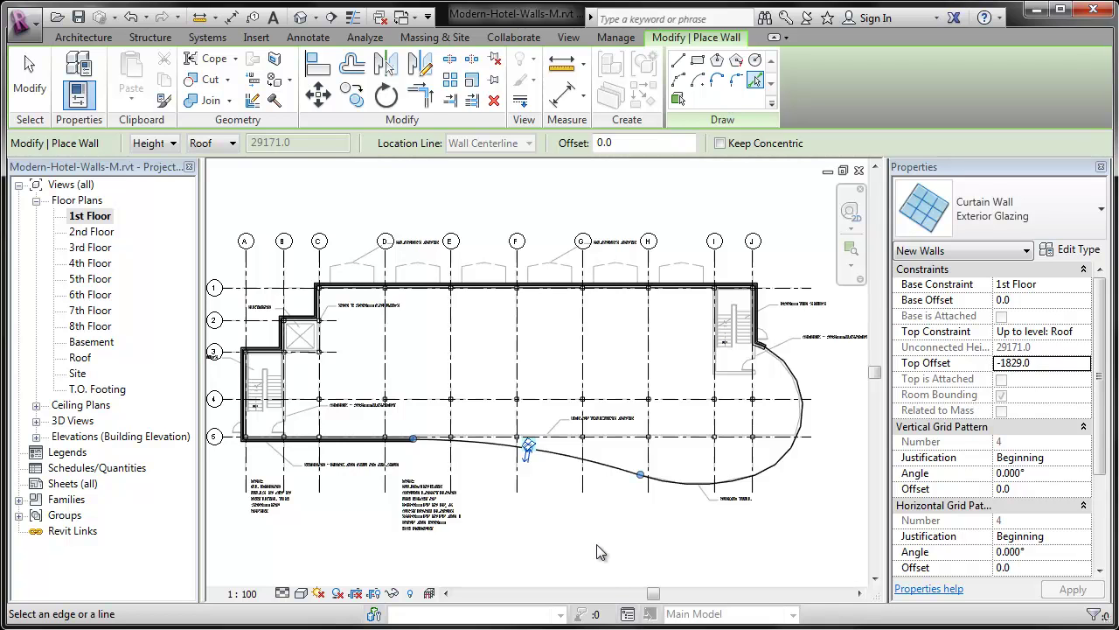
Step: Open the default 3D view and set its visual style to Consistent Colors
left_click(299, 19)
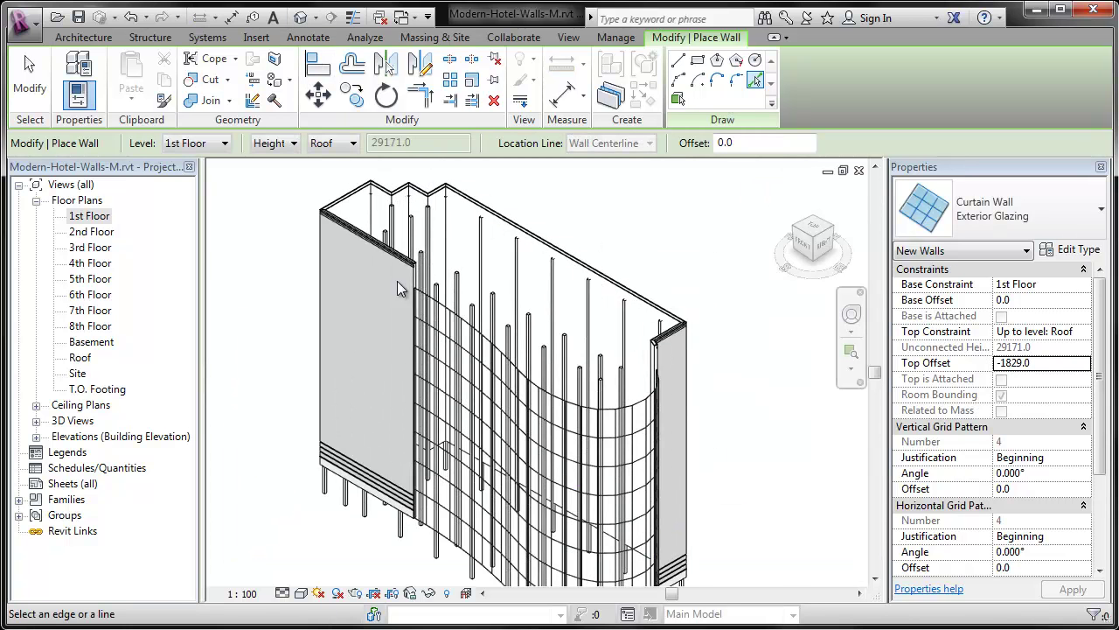
left_click(303, 594)
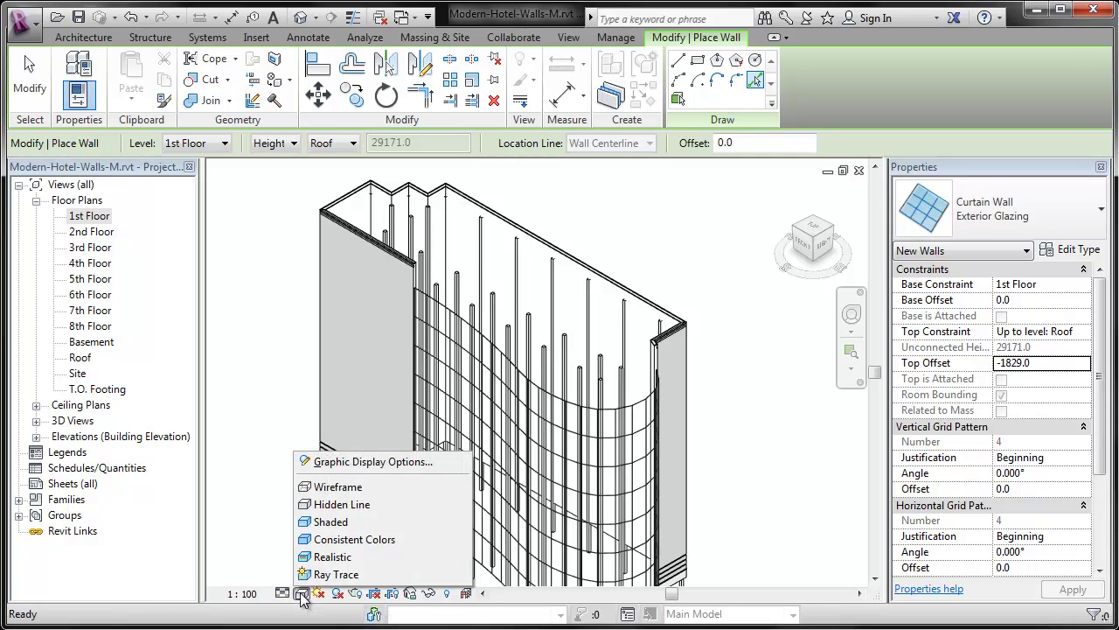
left_click(324, 544)
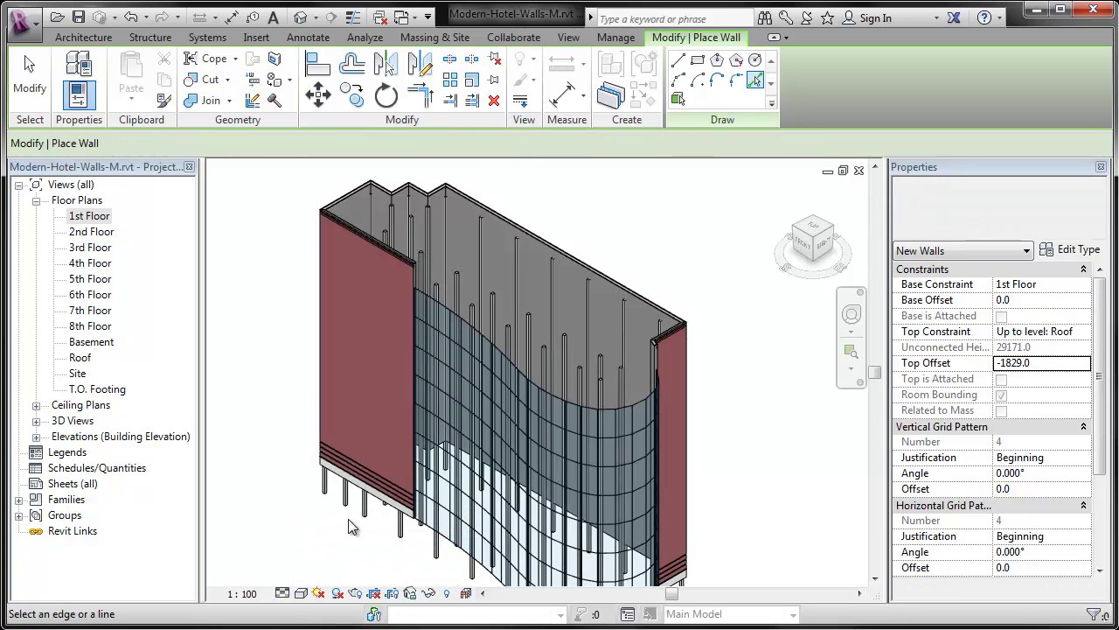
Step: Examine in 3D how the curved curtain wall meets the brick and CMU walls at its base and along its height
middle_click_drag(747, 569, 745, 510)
scroll(653, 549, "up", 6)
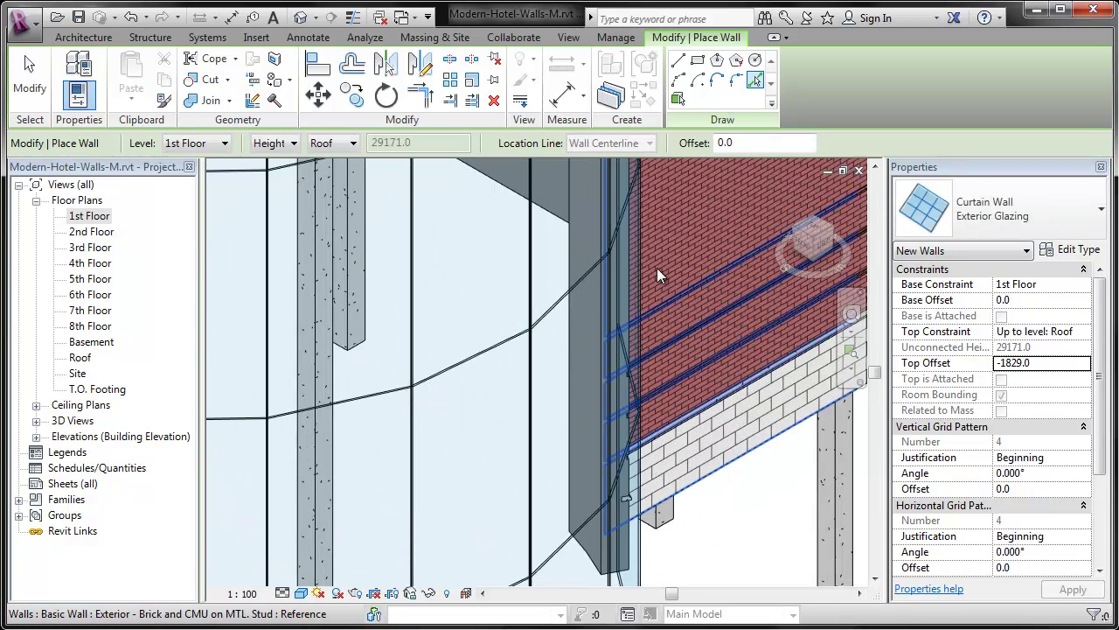
scroll(735, 479, "down", 3)
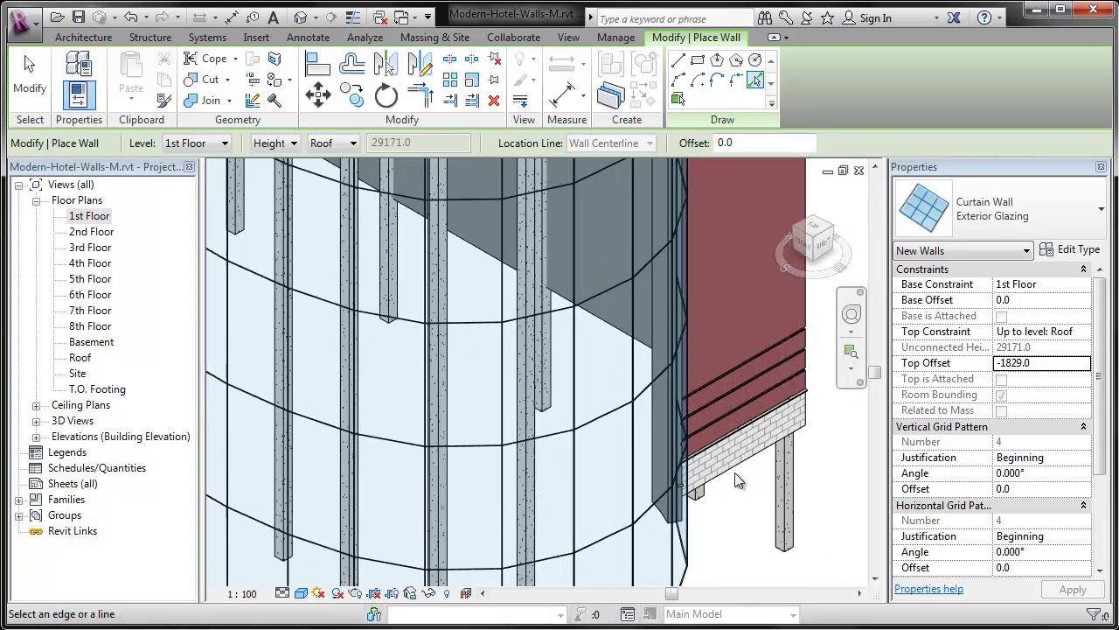
scroll(734, 480, "down", 2)
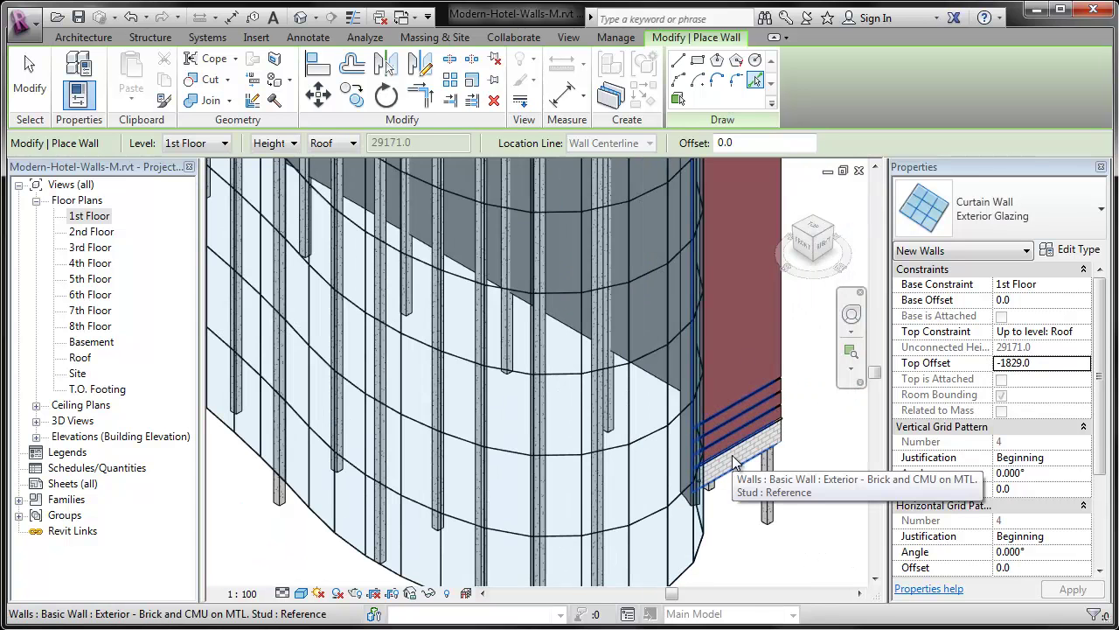
scroll(734, 464, "down", 3)
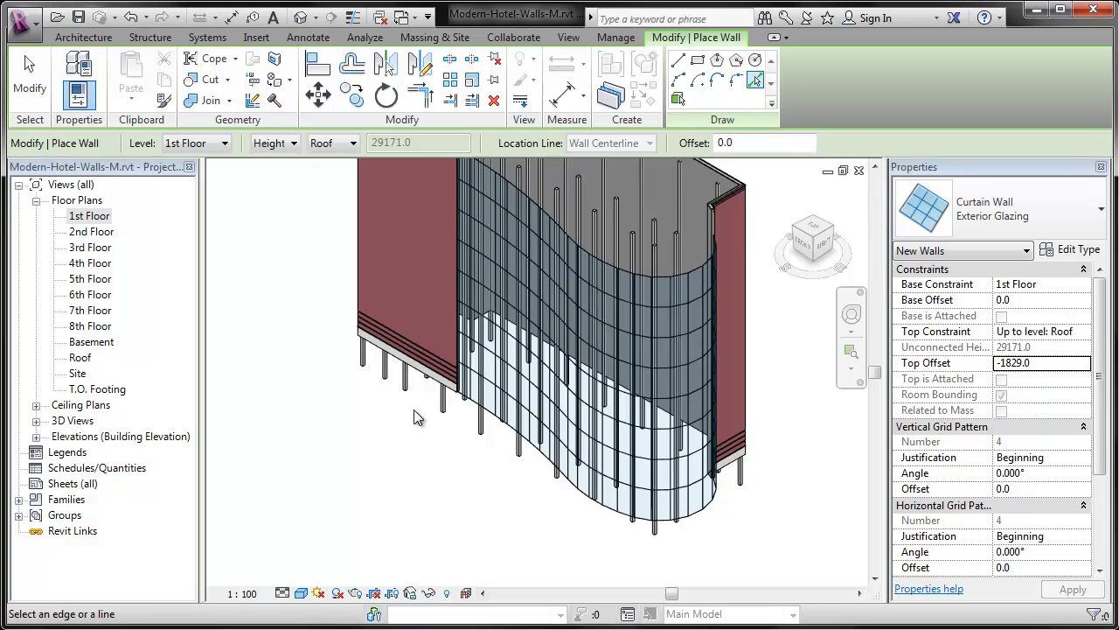
scroll(424, 425, "down", 1)
middle_click_drag(423, 456, 425, 568)
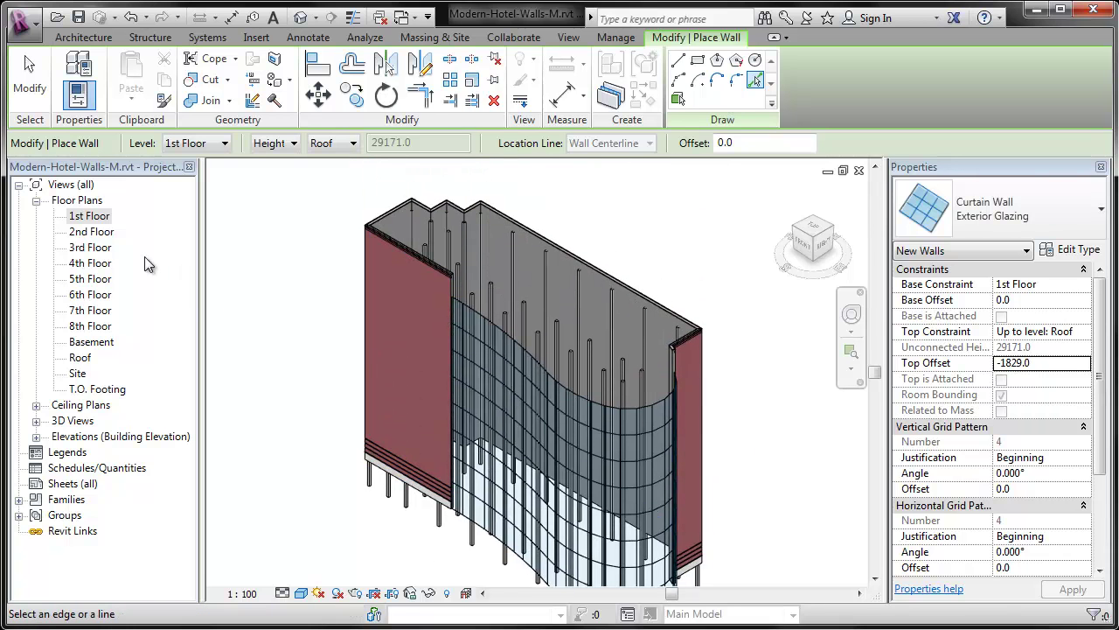
Step: Open the Roof floor plan and disallow the join at the free end of the short curved brick wall
double_click(81, 358)
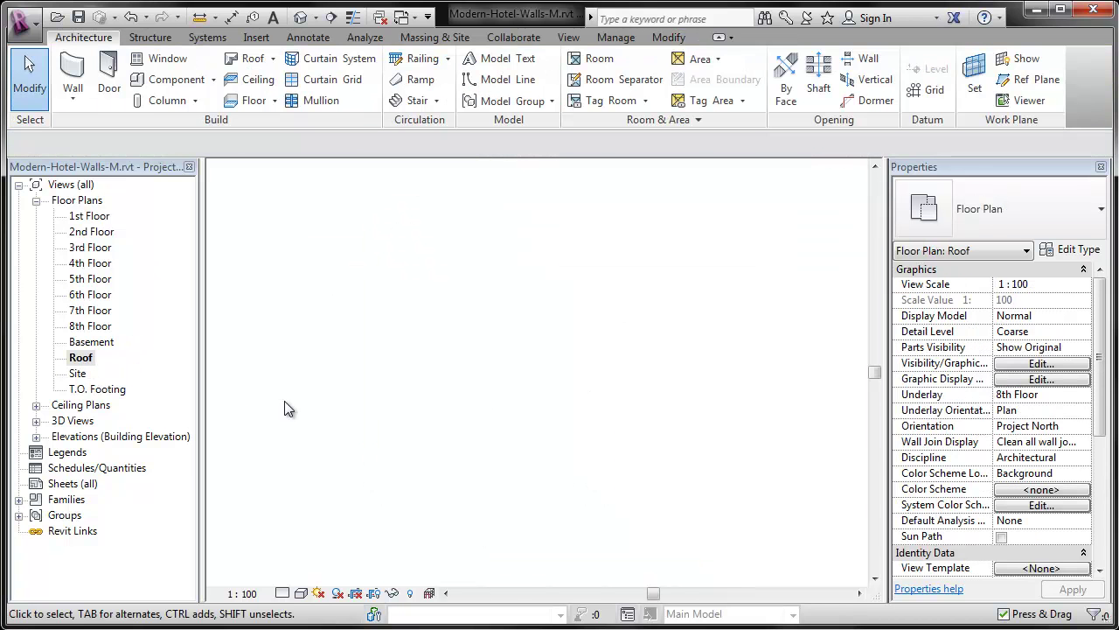
middle_click_drag(433, 383, 334, 409)
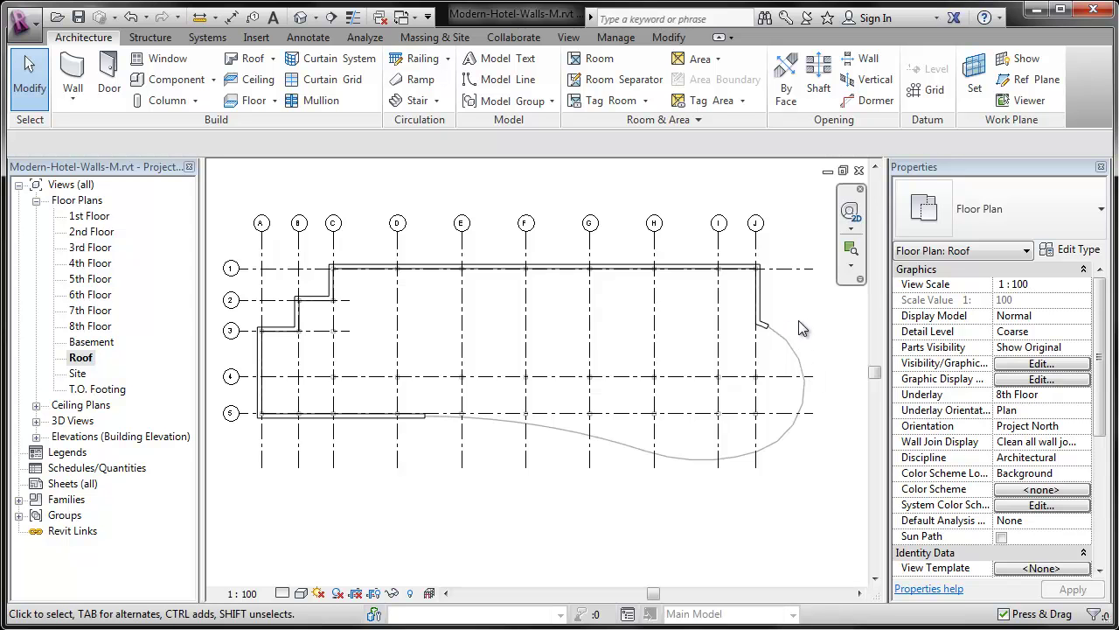
scroll(799, 320, "up", 6)
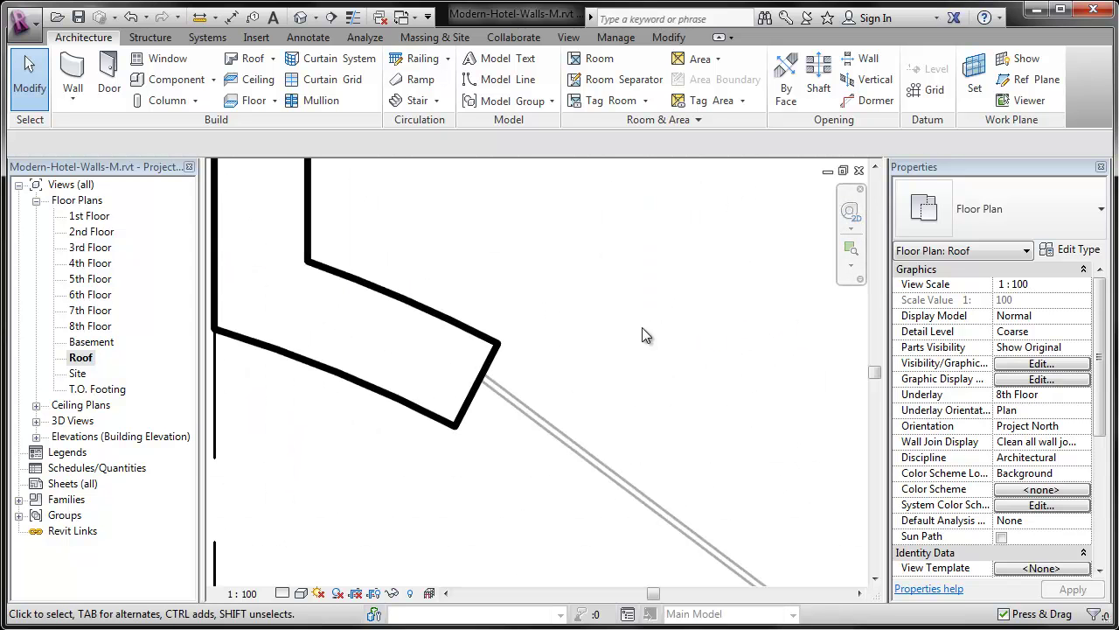
left_click(504, 328)
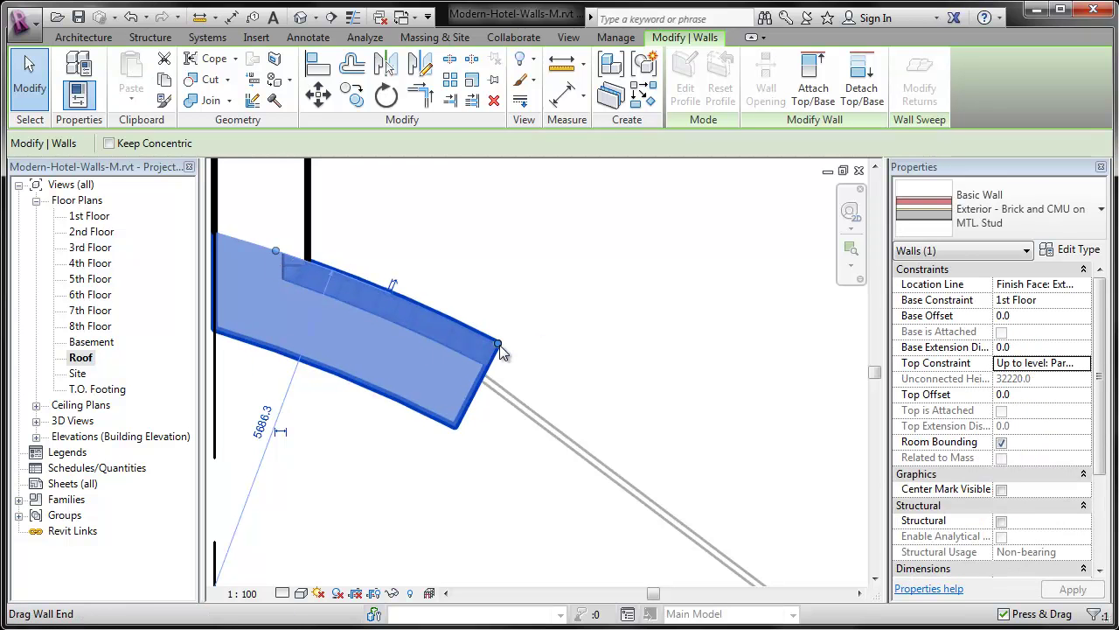
right_click(499, 344)
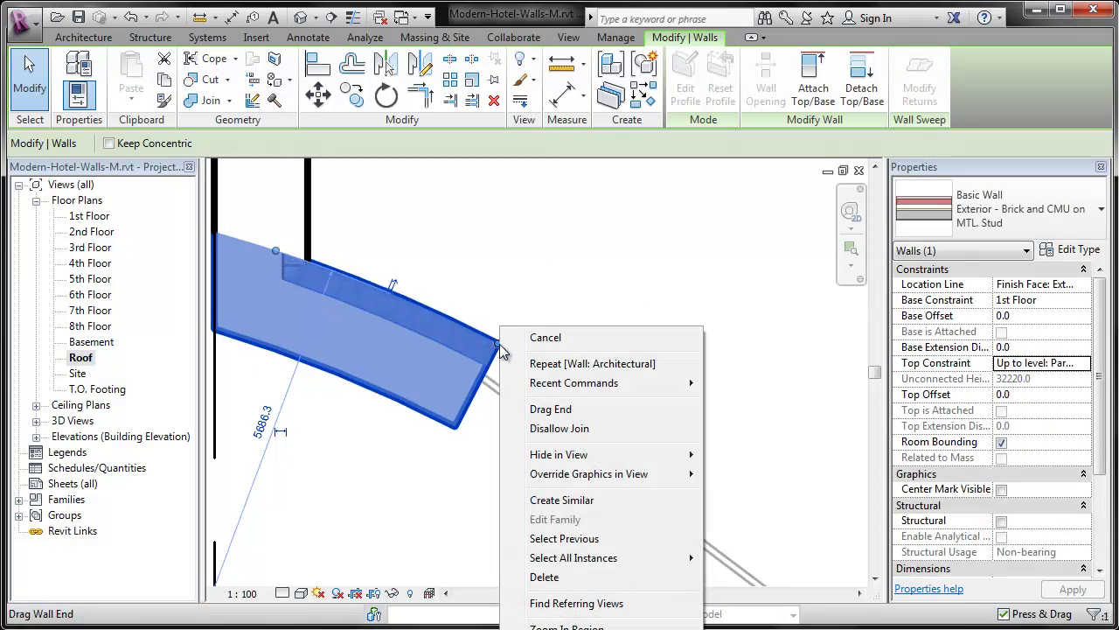
left_click(551, 428)
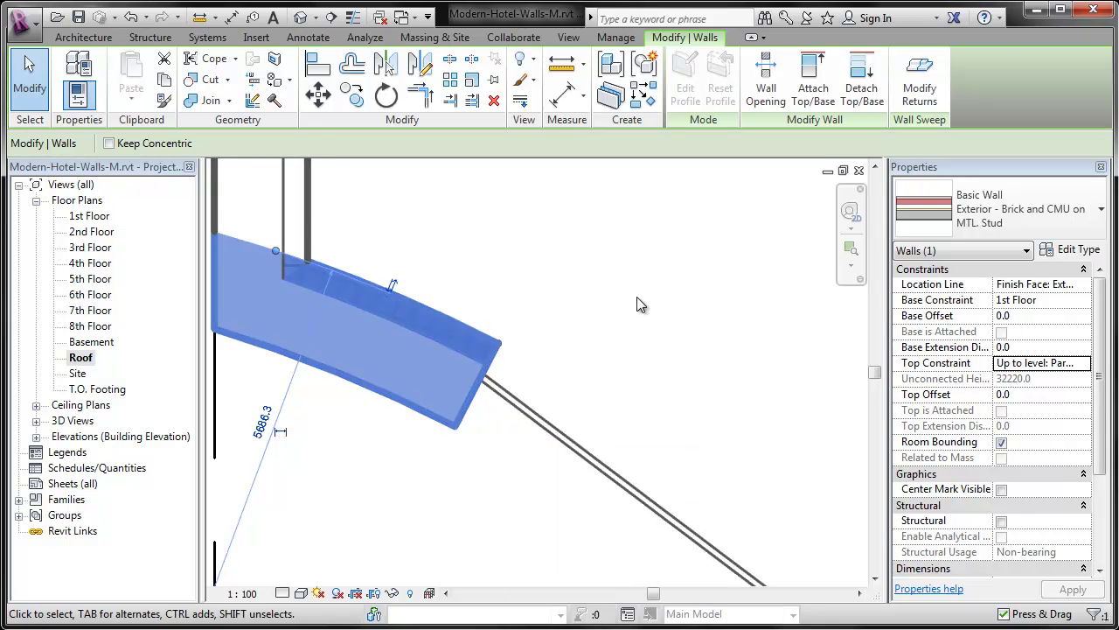
left_click(637, 297)
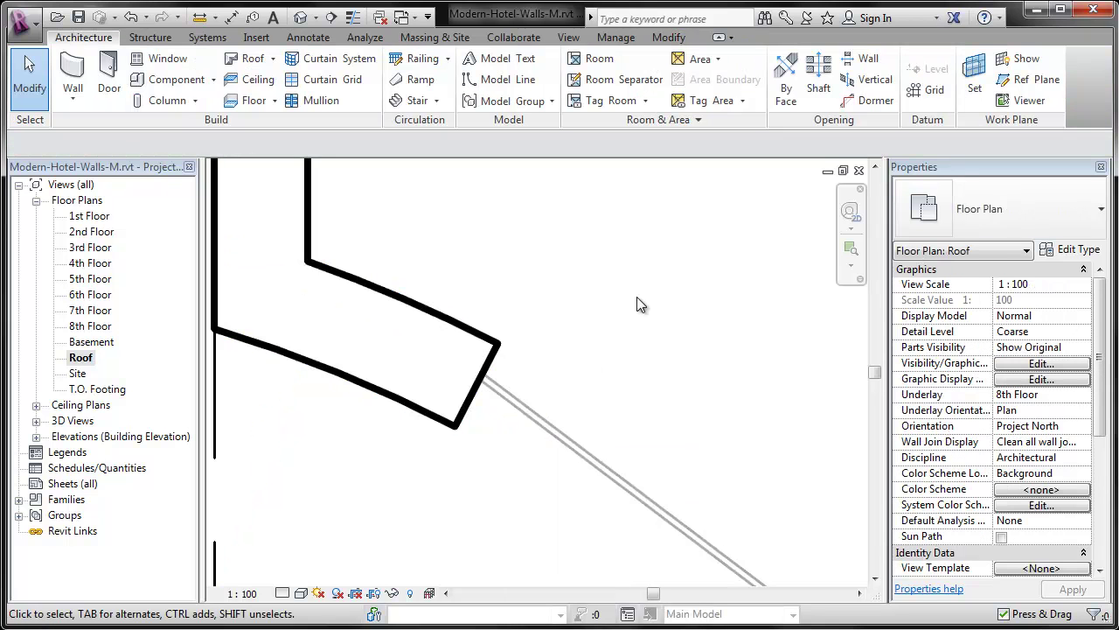
Step: Start a new wall on the Roof level, try the type Exterior - Brick and CMU on MTL. Stud, and reset the wall's constraints
scroll(637, 296, "down", 5)
scroll(626, 268, "down", 3)
middle_click_drag(501, 400, 634, 372)
left_click(73, 74)
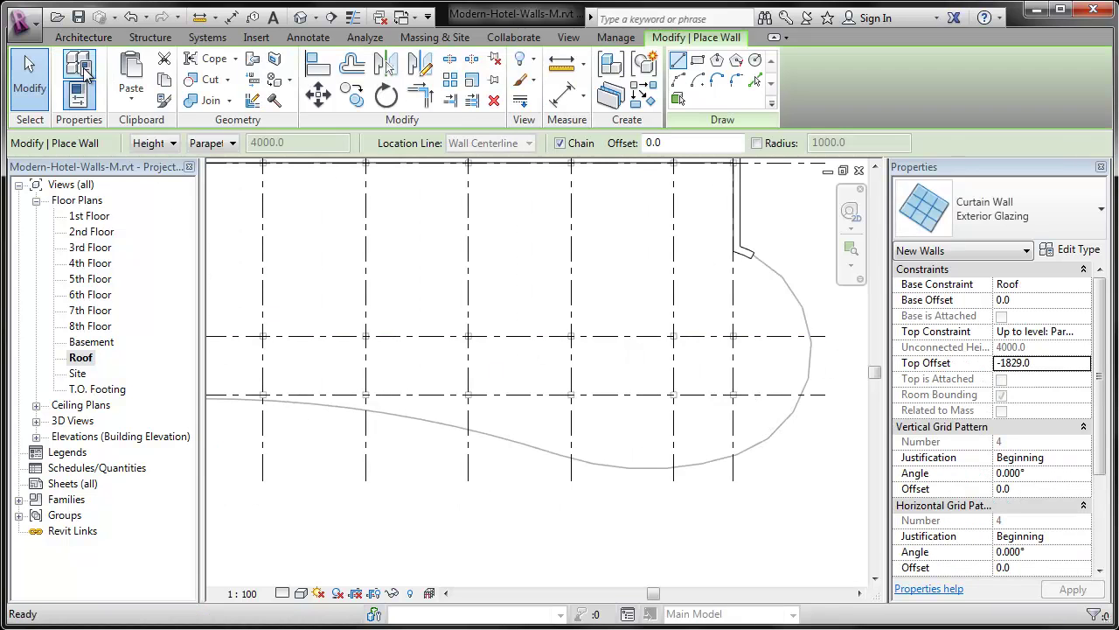
left_click(978, 218)
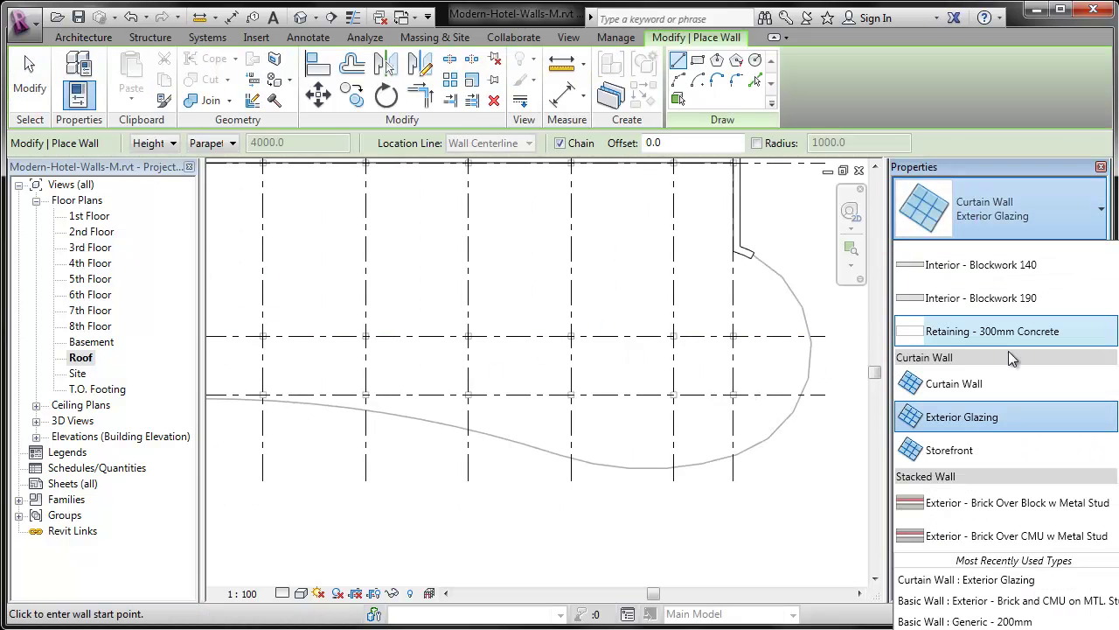
scroll(1007, 355, "up", 10)
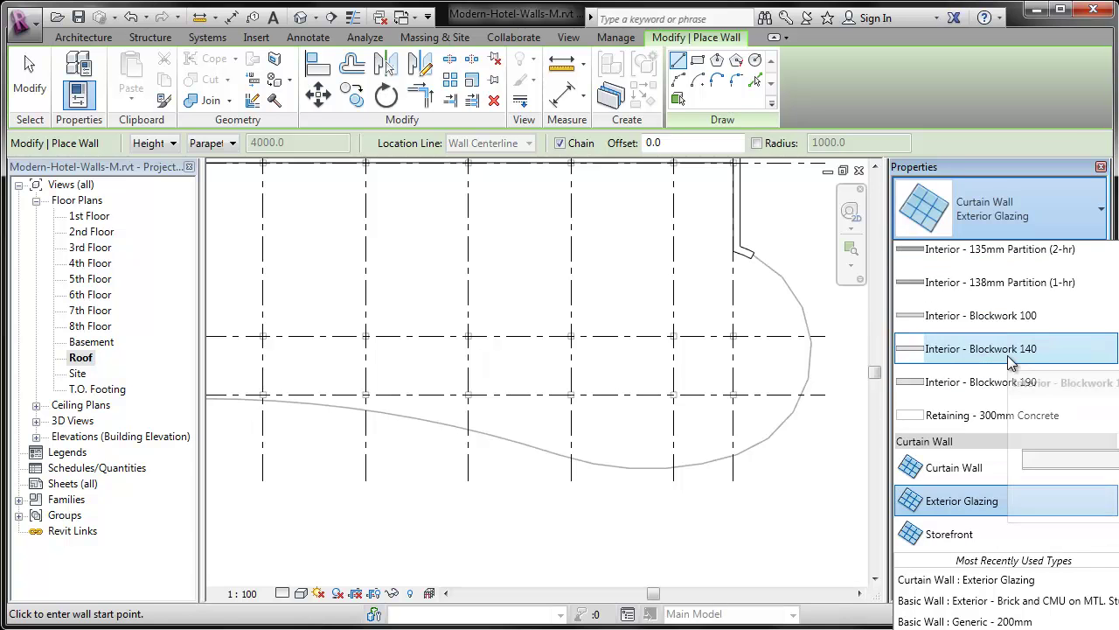
scroll(1010, 363, "up", 5)
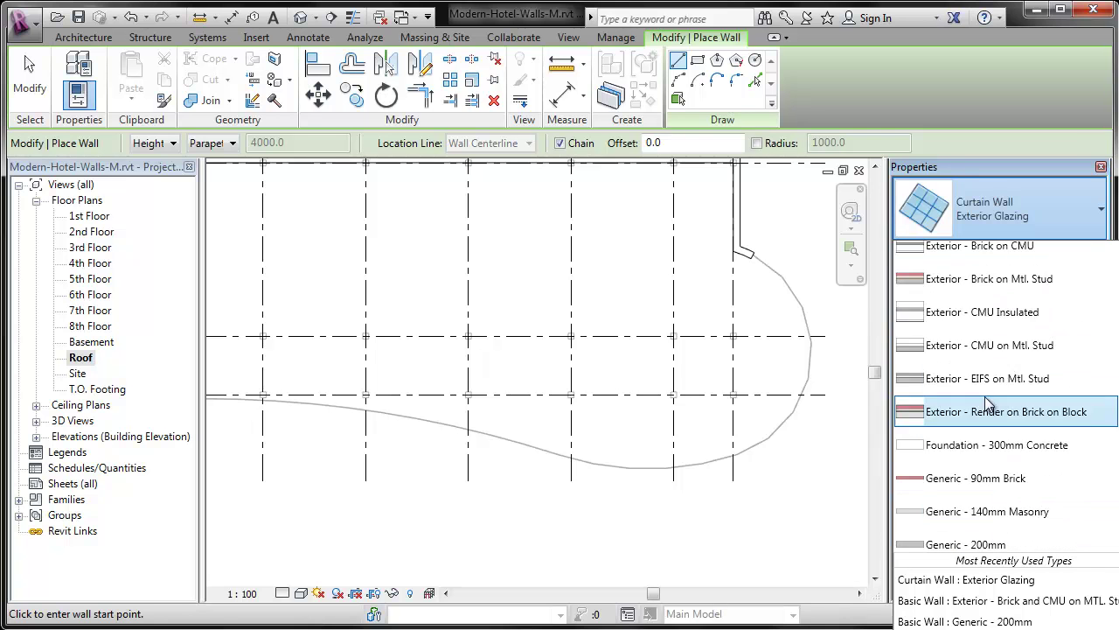
left_click(998, 602)
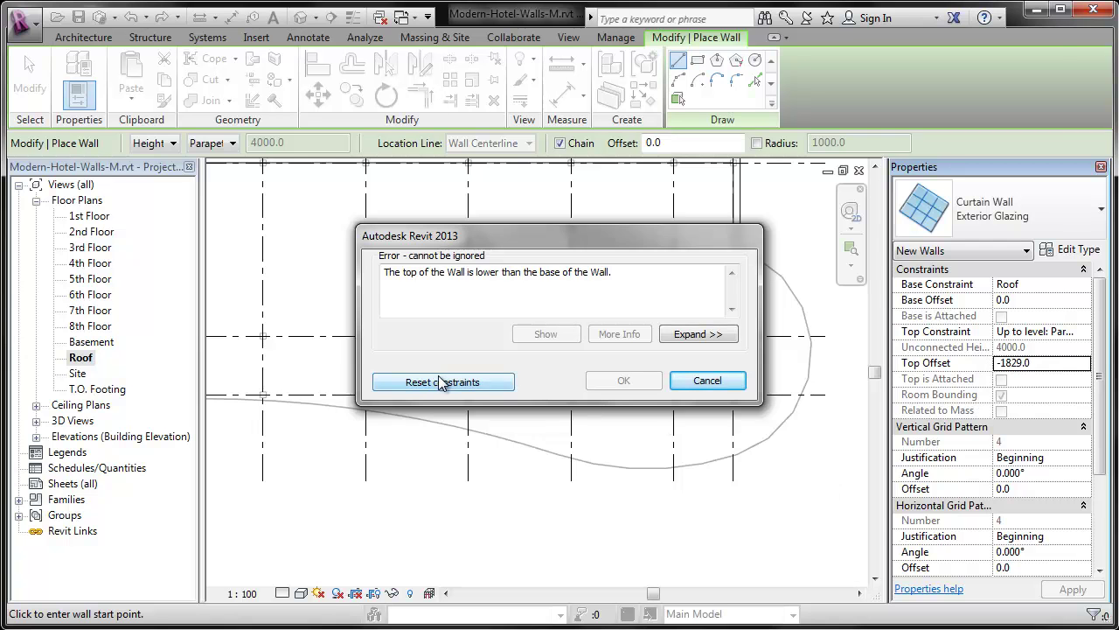
left_click(442, 382)
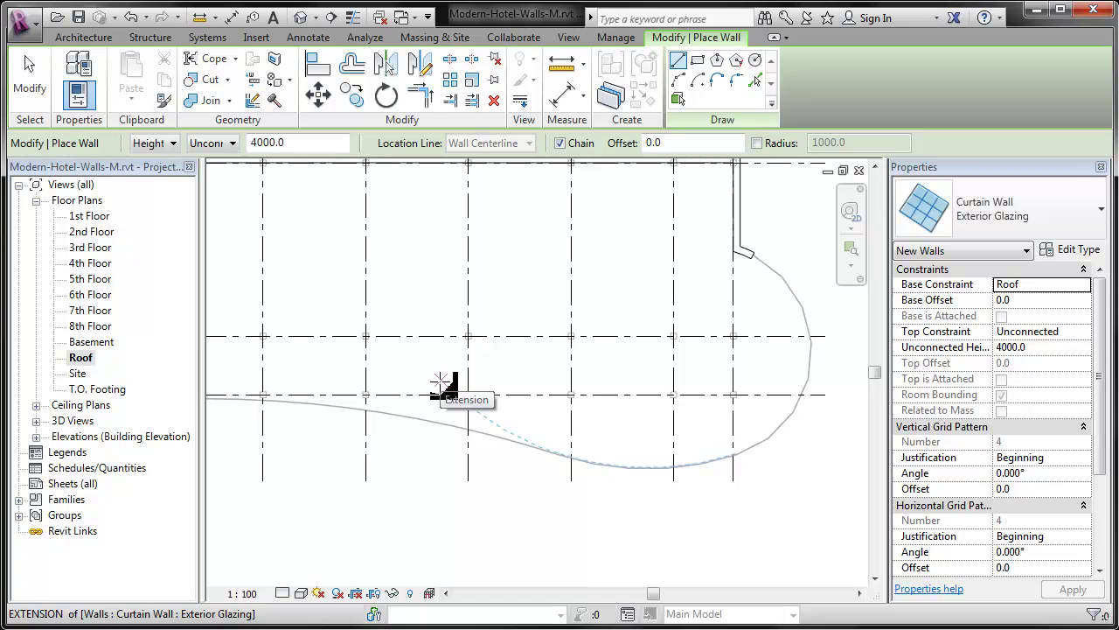
Step: Set the new wall's base offset to -1829 and its top constraint to the Parapet level, with placement by picking lines
left_click(1035, 302)
type("-182")
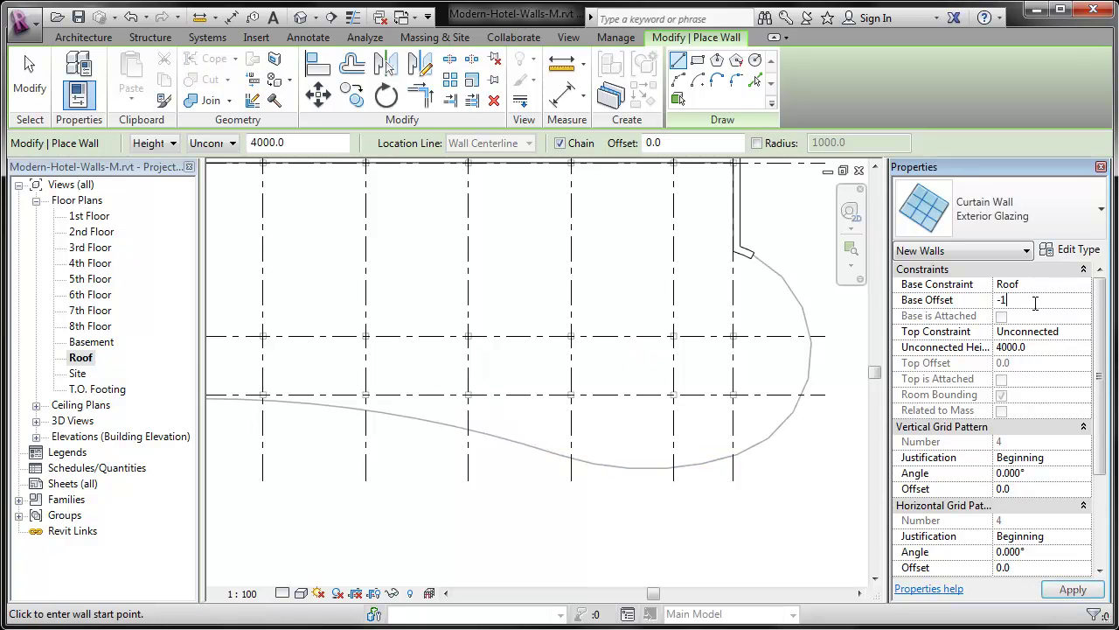
left_click(1084, 332)
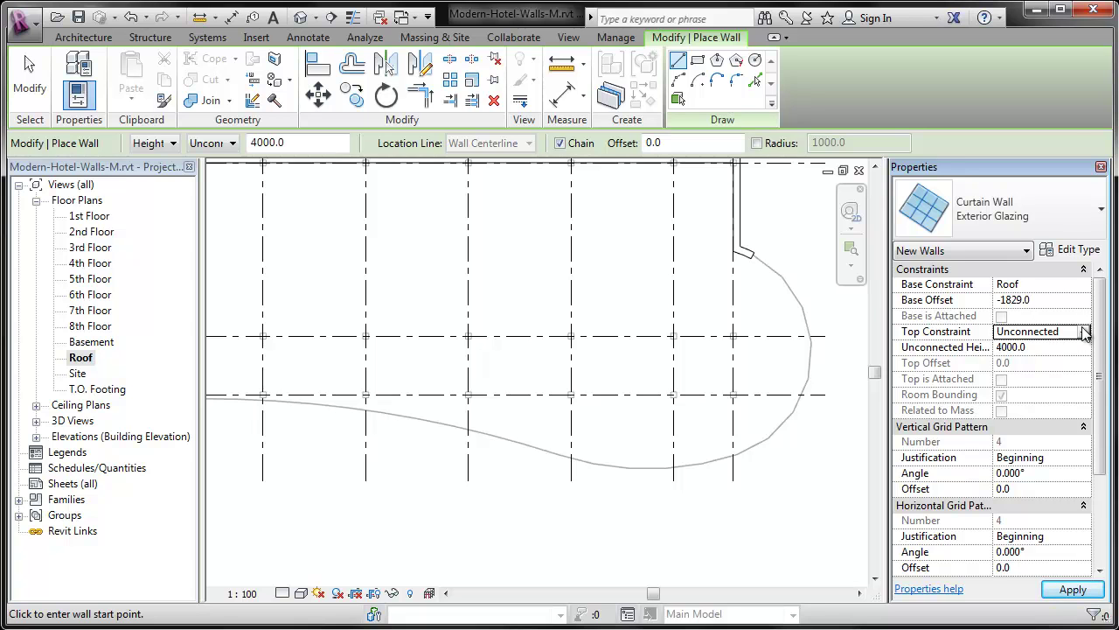
left_click(1083, 331)
scroll(1092, 411, "down", 3)
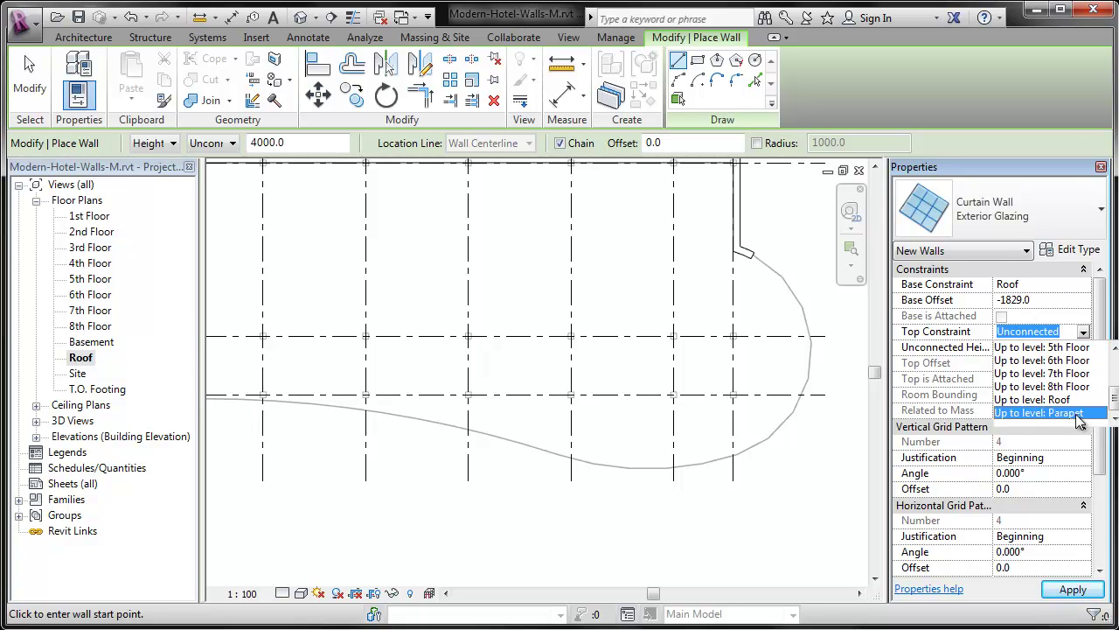
left_click(1082, 413)
middle_click_drag(825, 424, 803, 446)
scroll(794, 430, "up", 1)
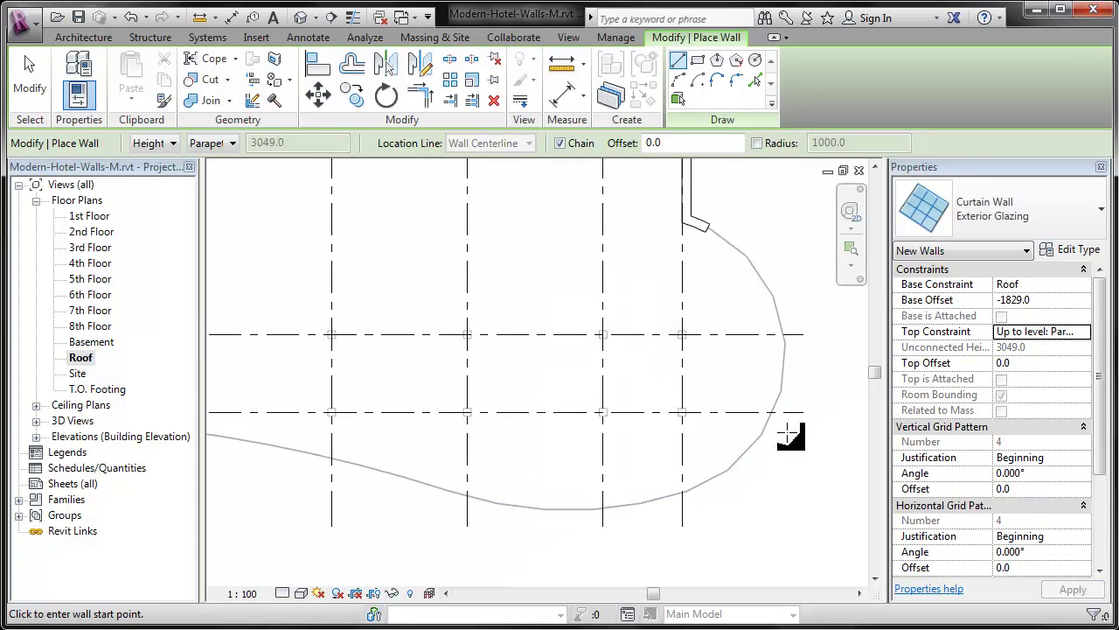
left_click(752, 81)
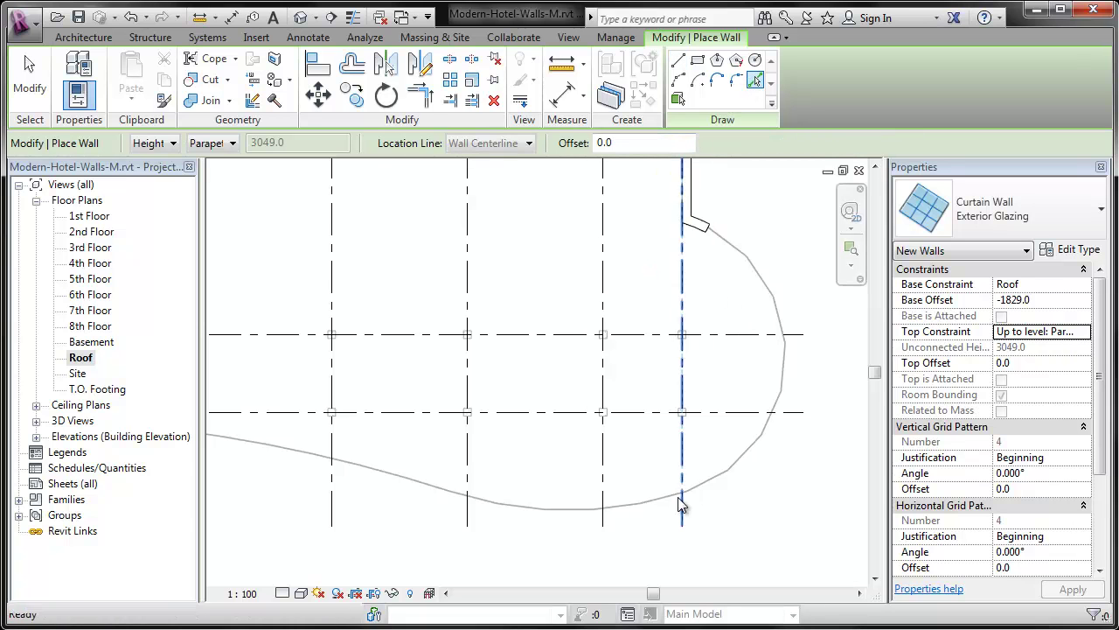
Step: Try to place the parapet wall by picking the southern bulge of the curtain wall as a whole arc
scroll(551, 520, "up", 5)
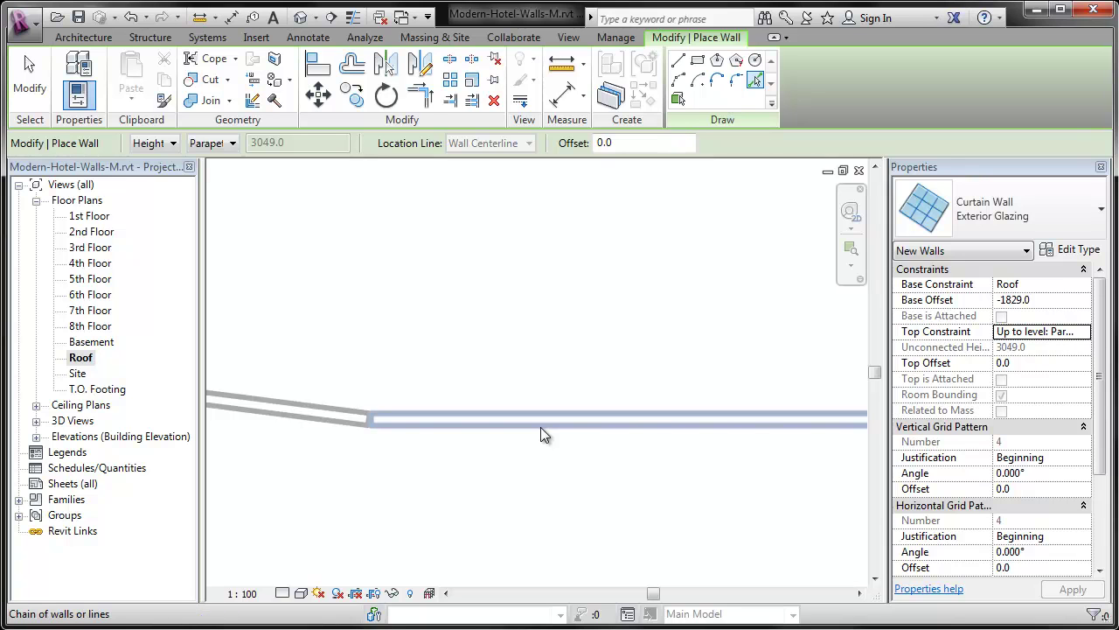
scroll(540, 427, "down", 4)
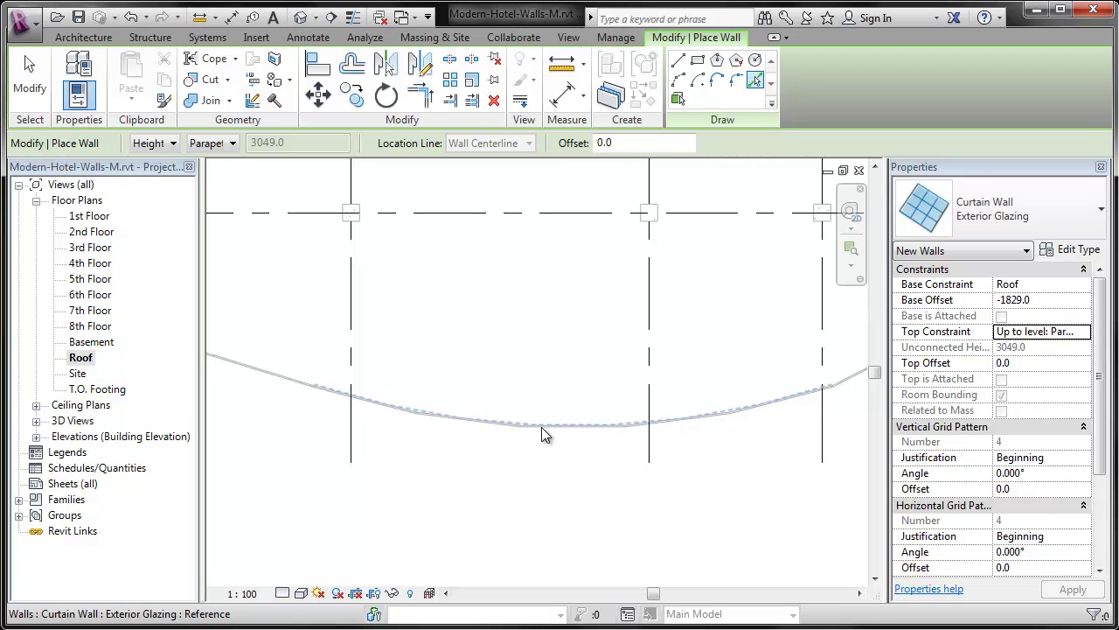
left_click(542, 428)
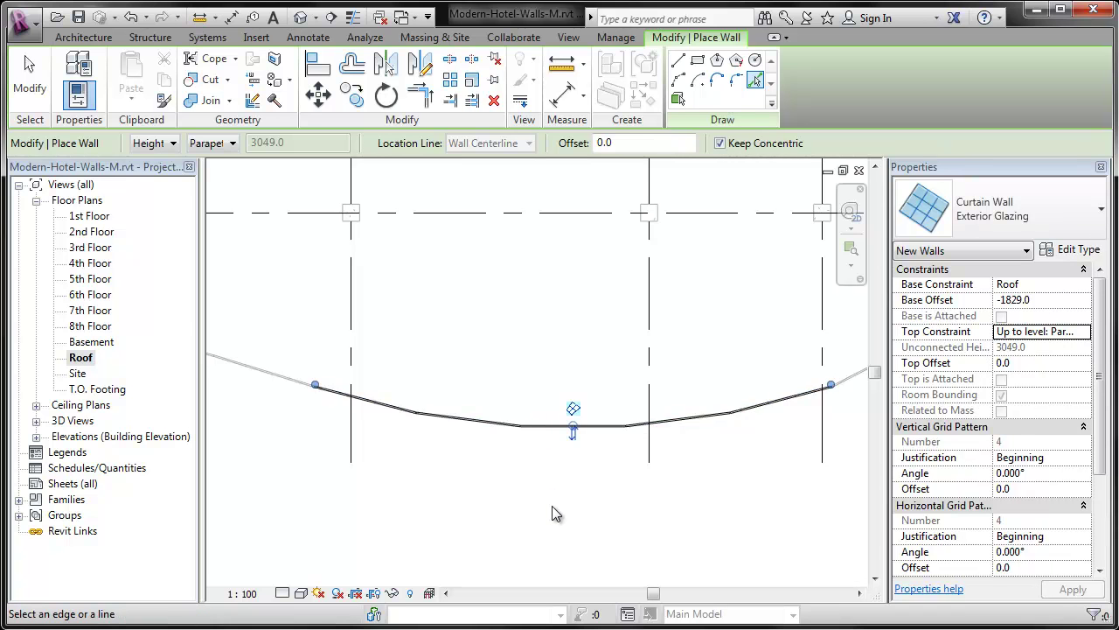
Step: Switch the new wall's type to Exterior - Brick and CMU on MTL. Stud and place it along the curtain wall's southern bulge as a whole arc
left_click(1051, 210)
scroll(1081, 447, "down", 1)
left_click(1043, 601)
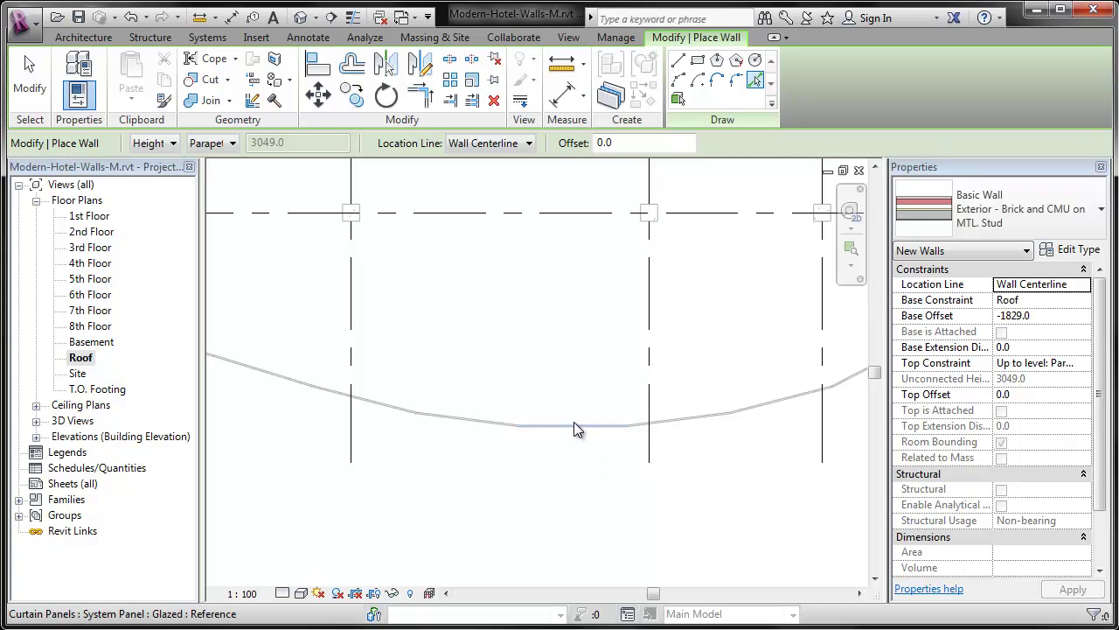
key("Tab")
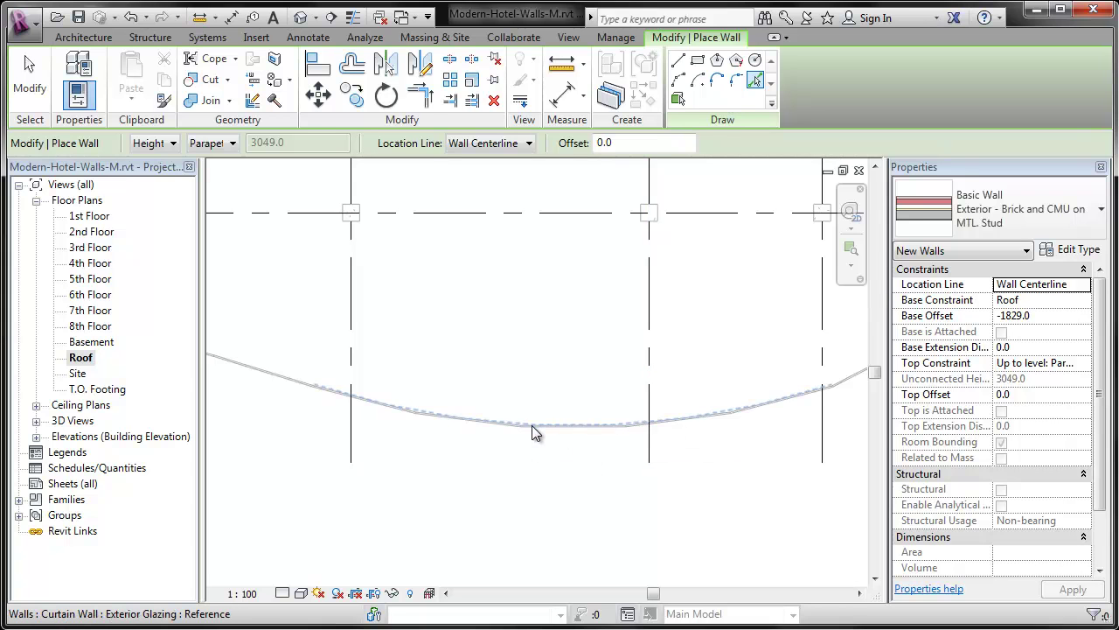
left_click(532, 425)
Step: Draw a start-end-radius arc wall from the bulge wall's western end to the straight brick wall's end, with a radius of about 58999 mm
middle_click_drag(329, 468, 712, 525)
scroll(717, 523, "down", 2)
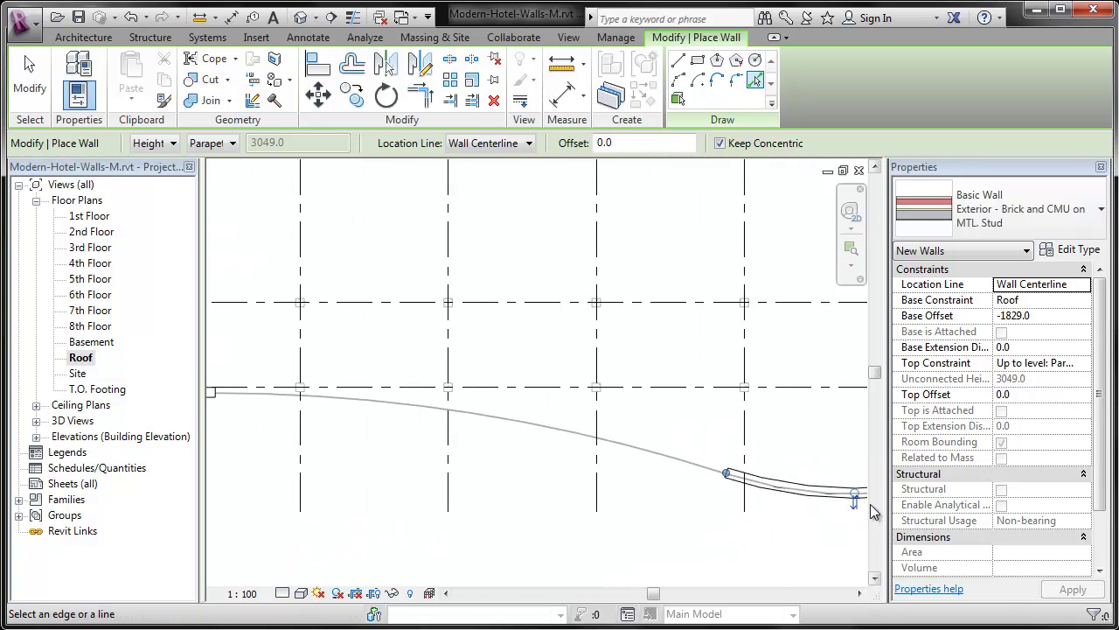
middle_click_drag(572, 495, 606, 499)
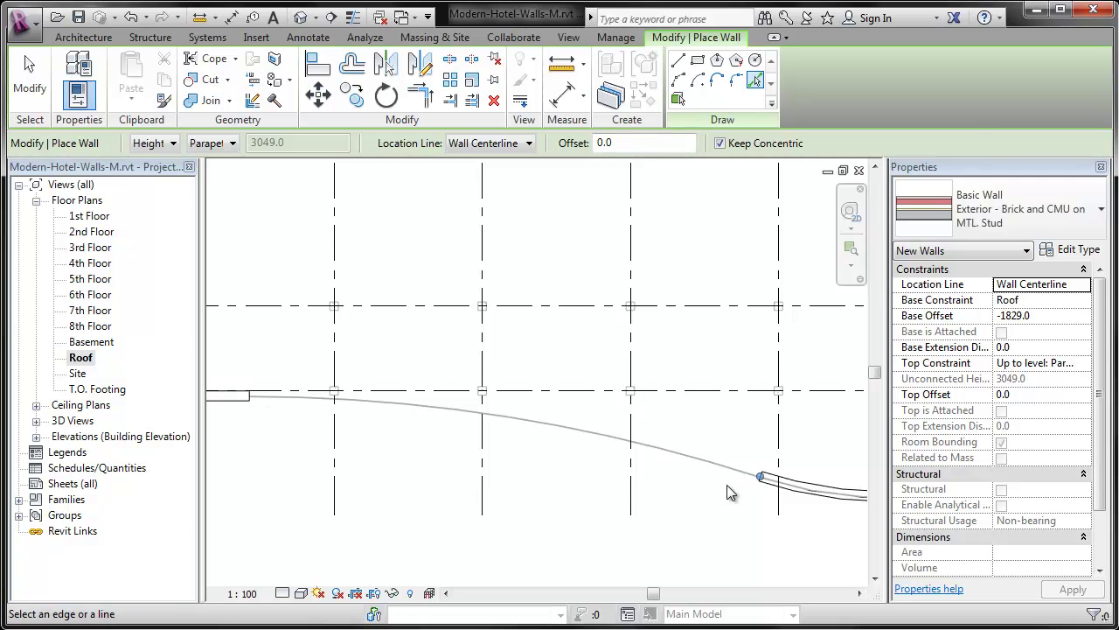
left_click(679, 81)
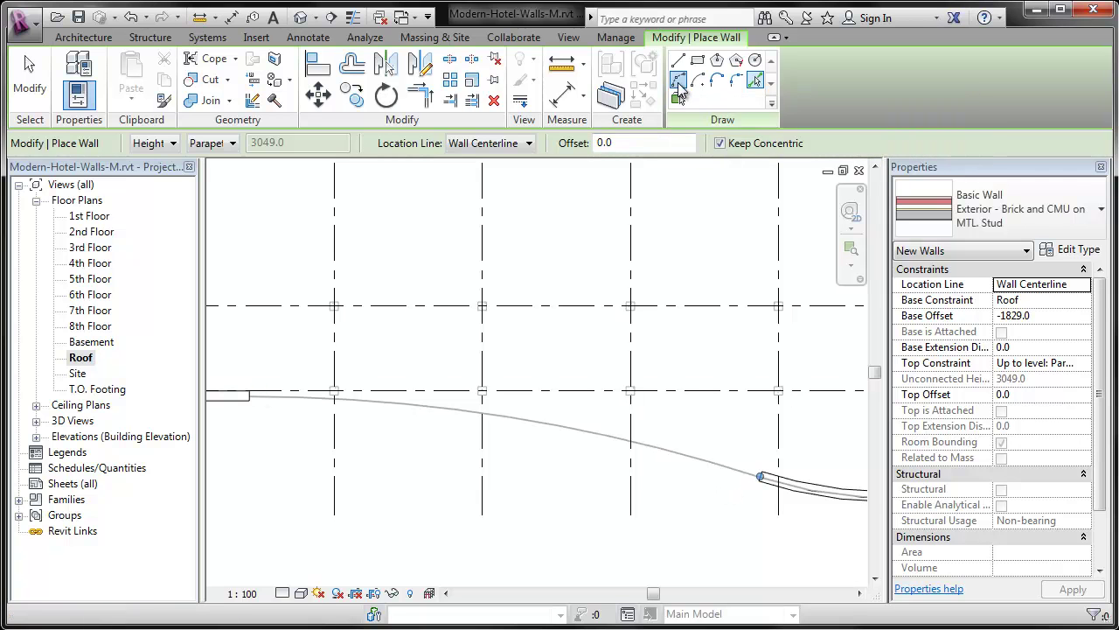
scroll(759, 480, "up", 5)
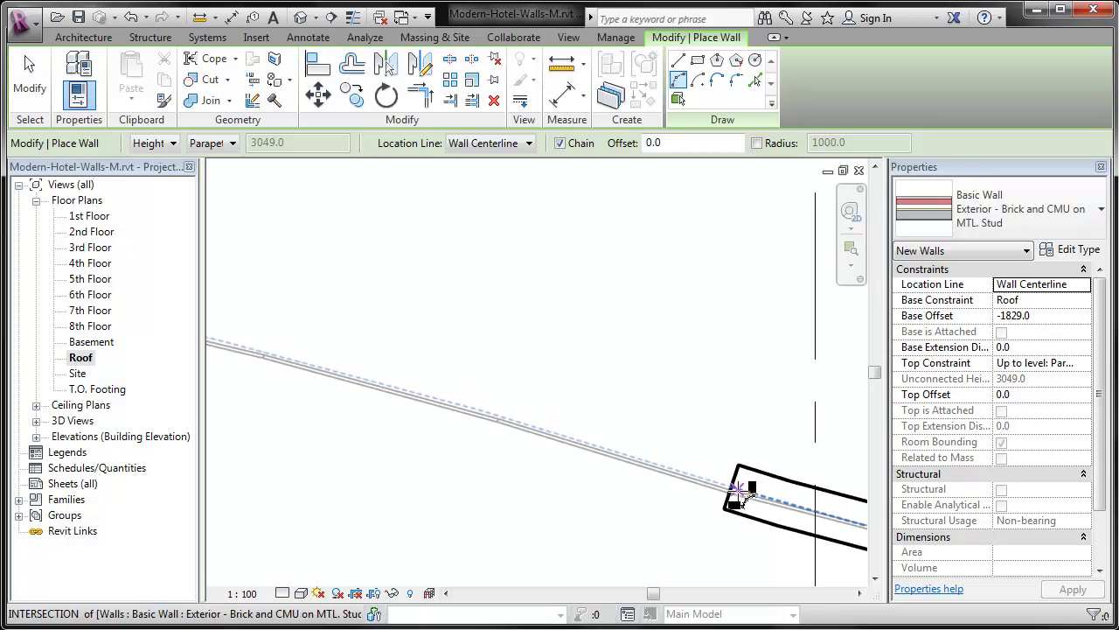
left_click(737, 492)
scroll(804, 484, "down", 4)
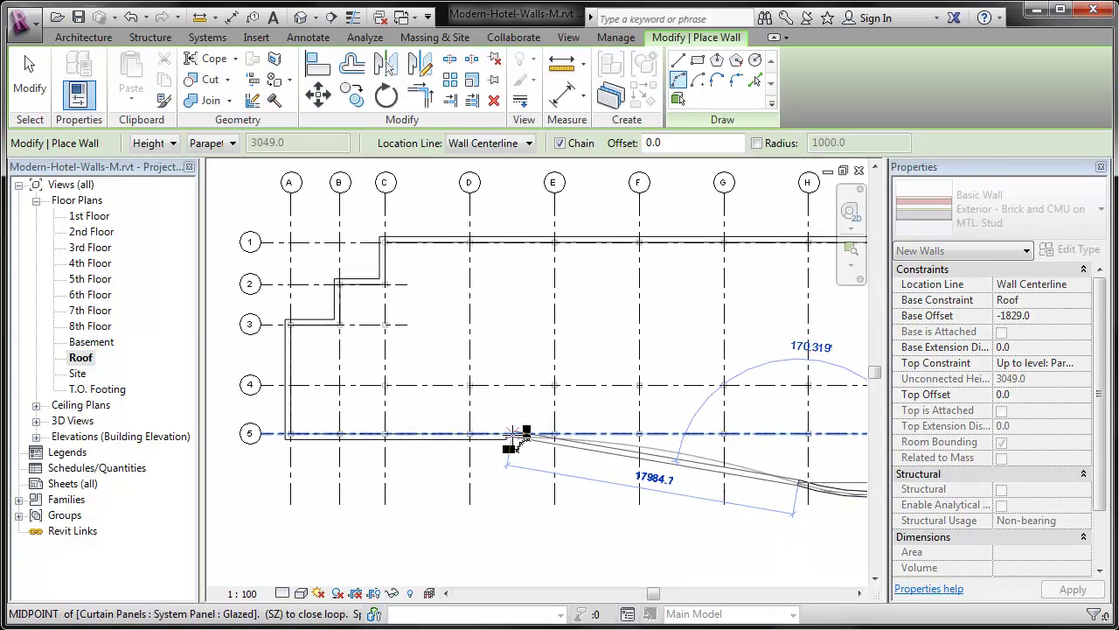
scroll(510, 450, "up", 4)
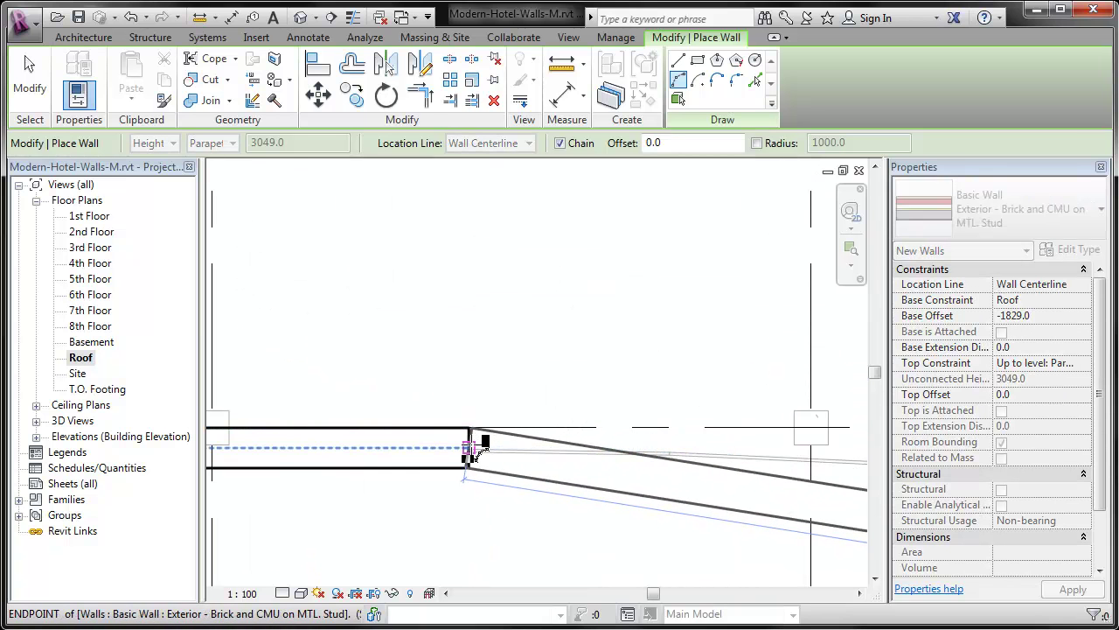
left_click(470, 449)
scroll(464, 437, "down", 5)
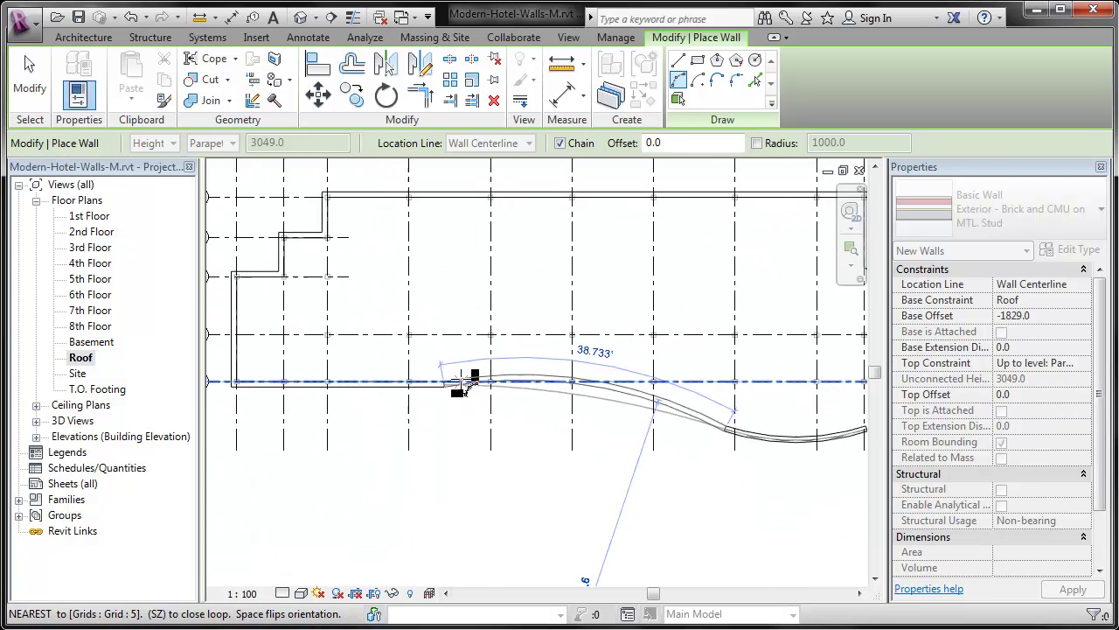
scroll(627, 433, "up", 3)
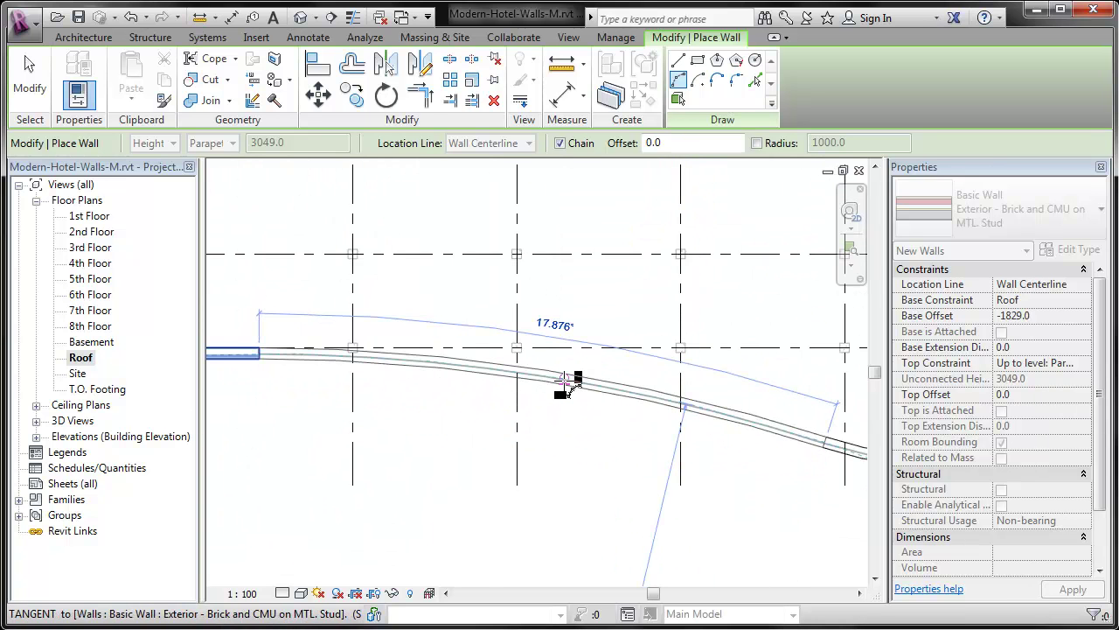
left_click(581, 512)
Step: Draw another arc wall joining the short curved brick wall to the bulge wall's eastern end, with a radius of about 5515 mm, and finish the wall command
middle_click_drag(633, 501, 598, 513)
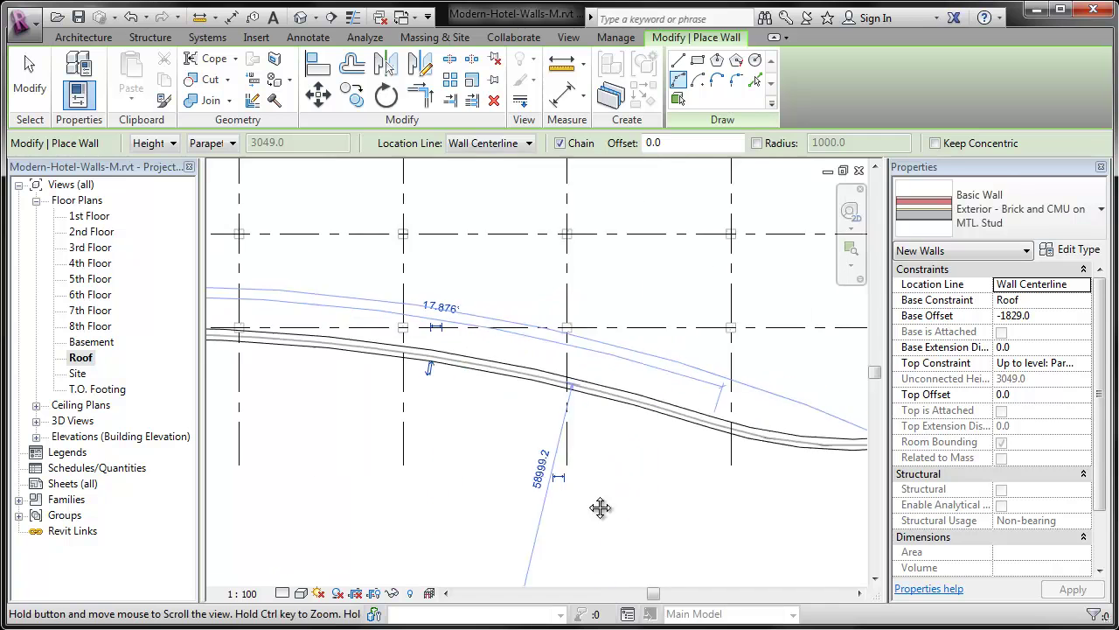
middle_click_drag(784, 519, 662, 617)
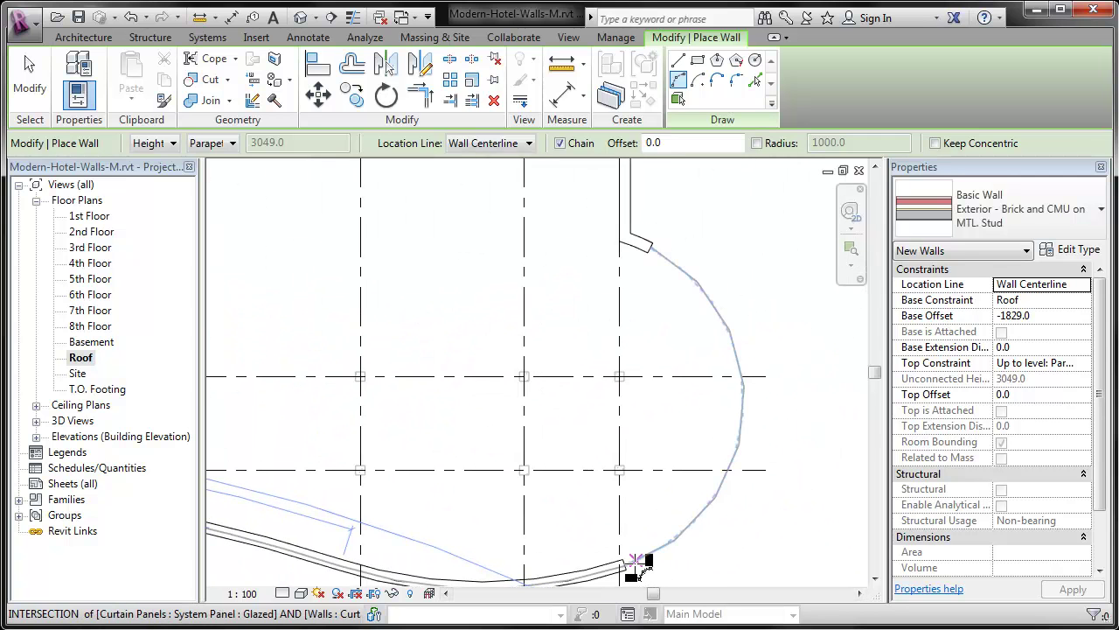
scroll(652, 248, "up", 4)
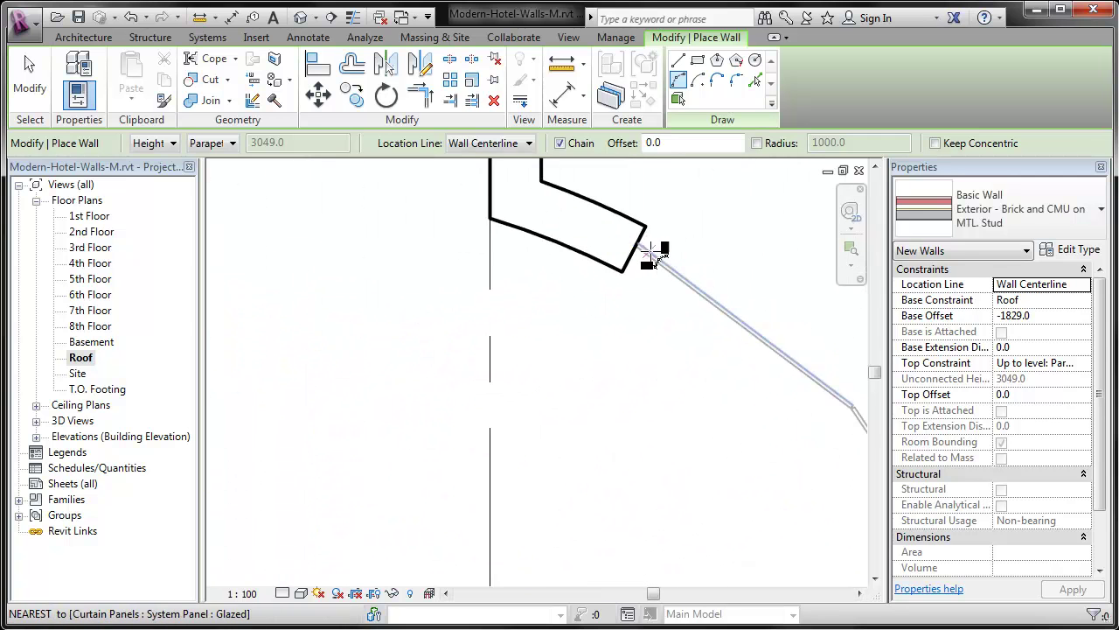
left_click(636, 254)
scroll(636, 253, "down", 4)
scroll(595, 337, "up", 4)
left_click(585, 341)
scroll(585, 337, "down", 2)
scroll(570, 556, "down", 3)
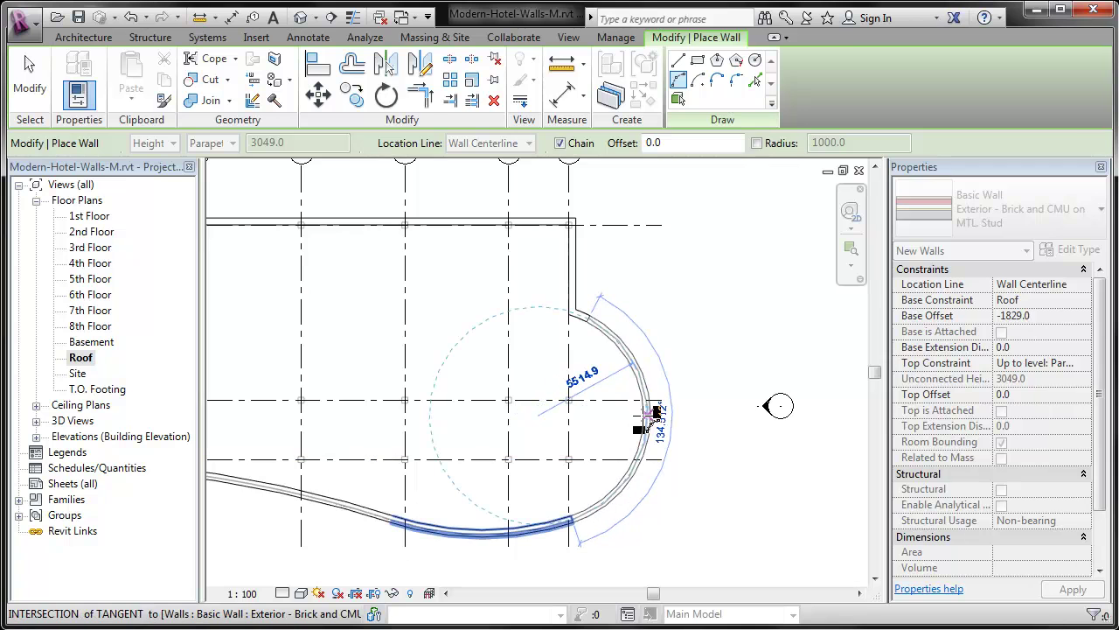
left_click(647, 411)
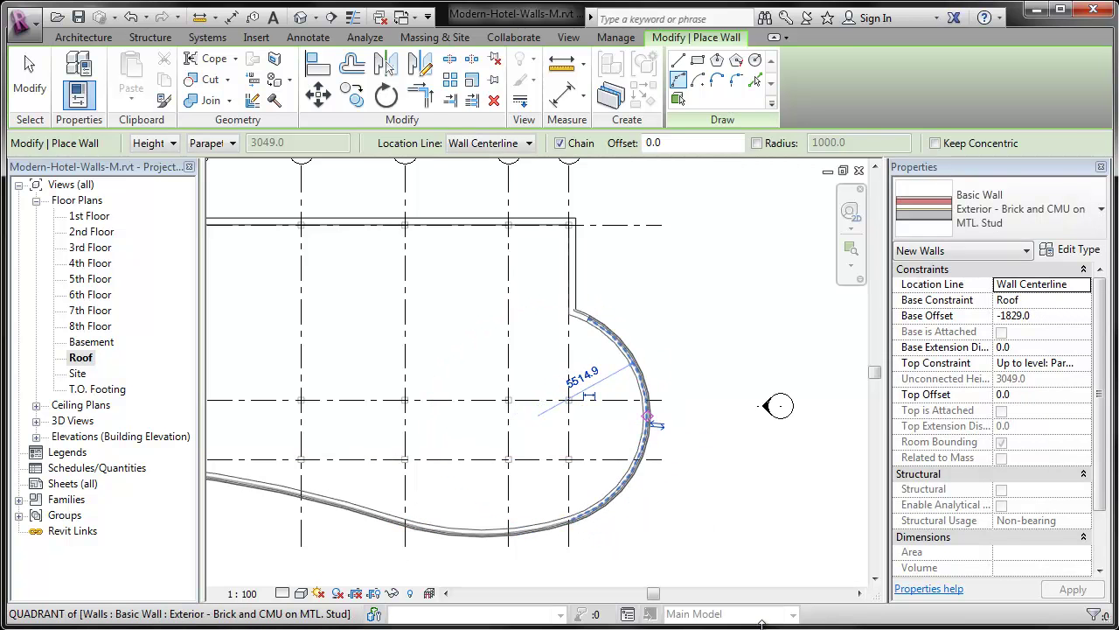
key("Escape")
key("Escape")
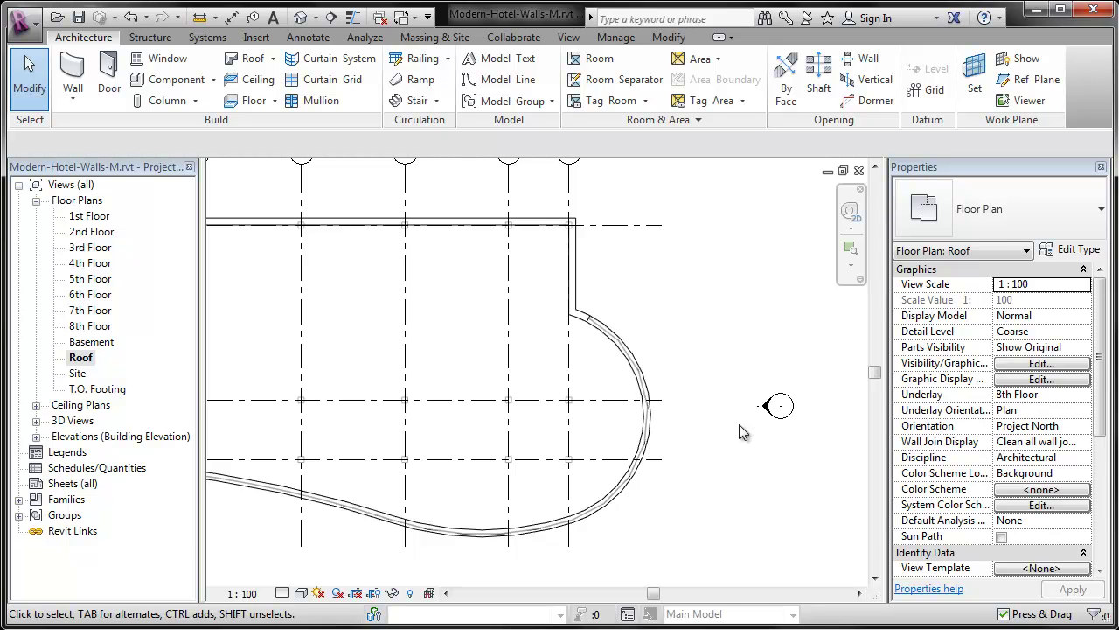
Step: Open the default 3D view and examine the curved walls above the curtain wall and where they meet the brick wall
left_click(302, 18)
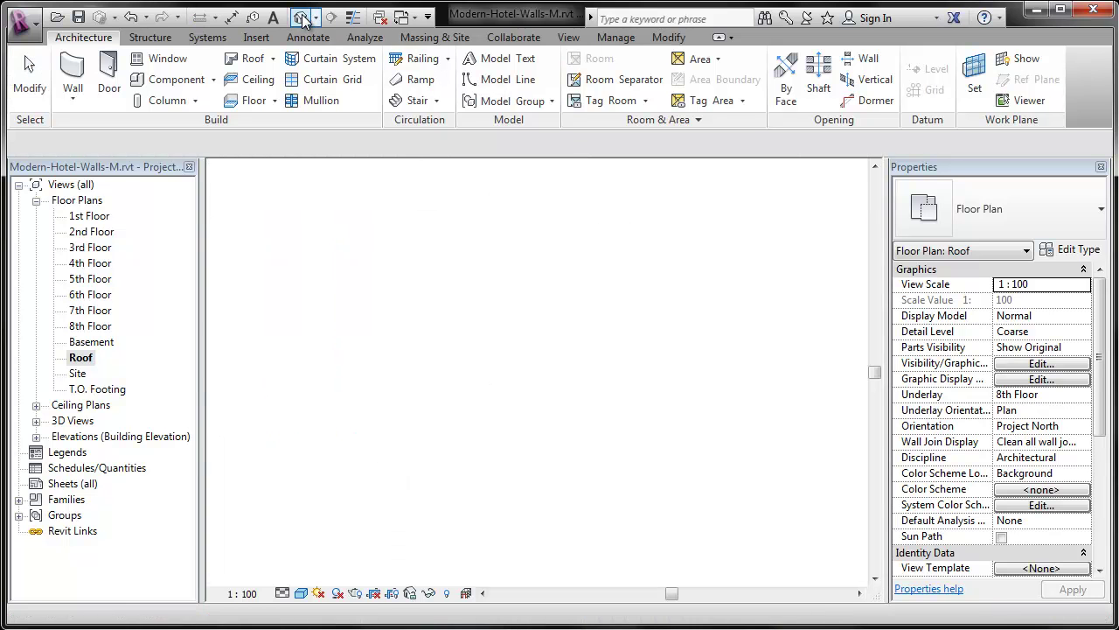
scroll(462, 219, "up", 5)
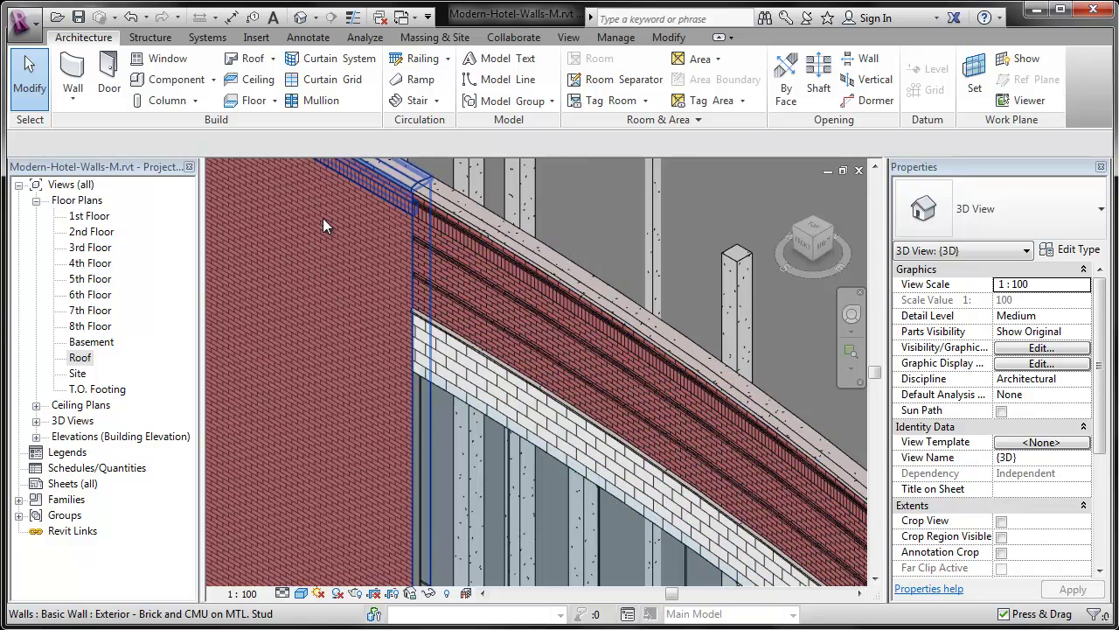
scroll(322, 218, "down", 5)
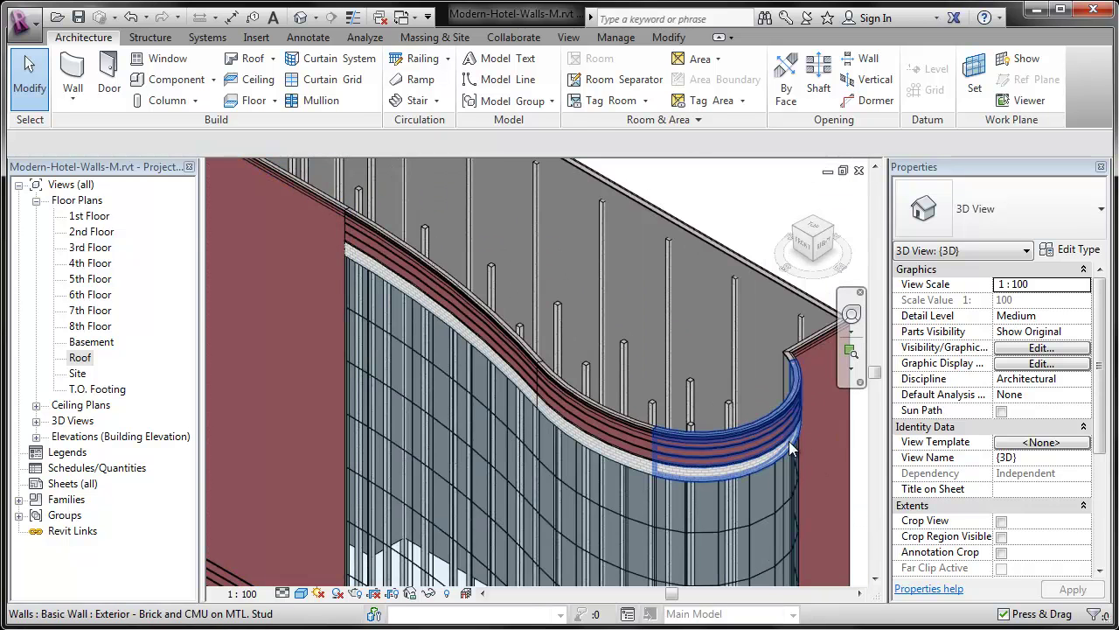
Step: Change the type of all three curved walls above the curtain wall to Exterior - Brick on MTL. Stud - parapet
left_click(519, 371)
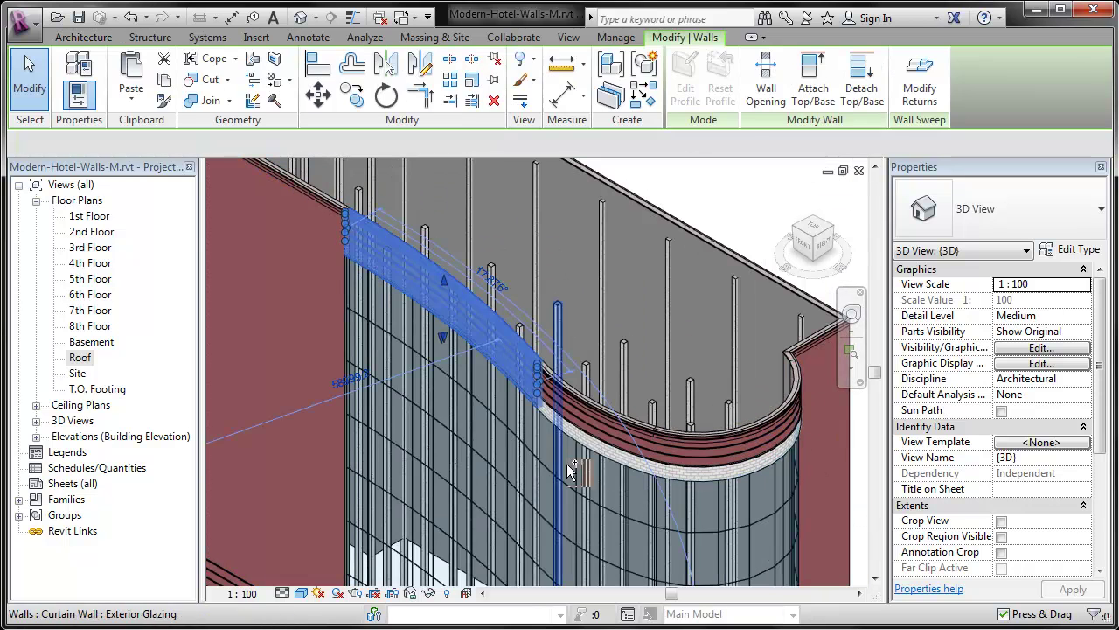
left_click(604, 437, "ctrl")
left_click(690, 471, "ctrl")
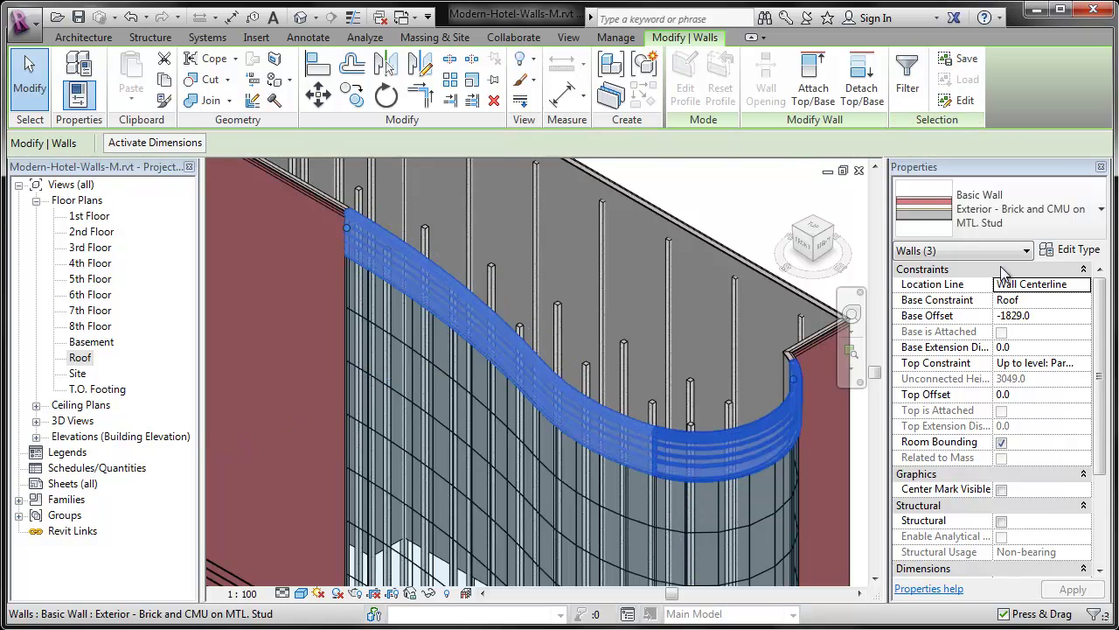
left_click(1030, 223)
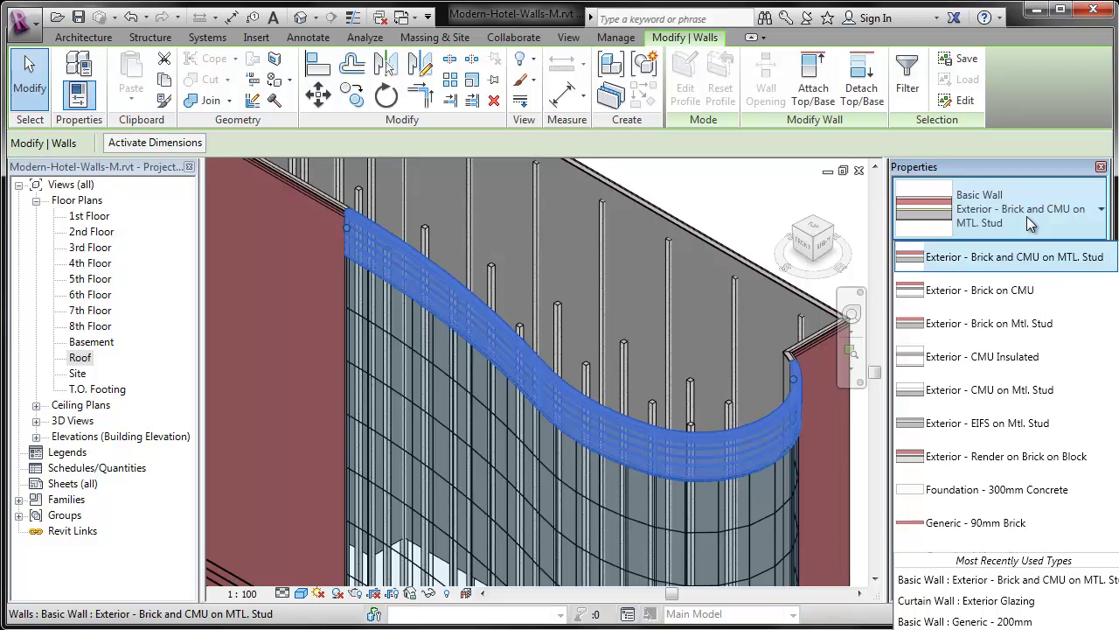
scroll(1060, 278, "up", 1)
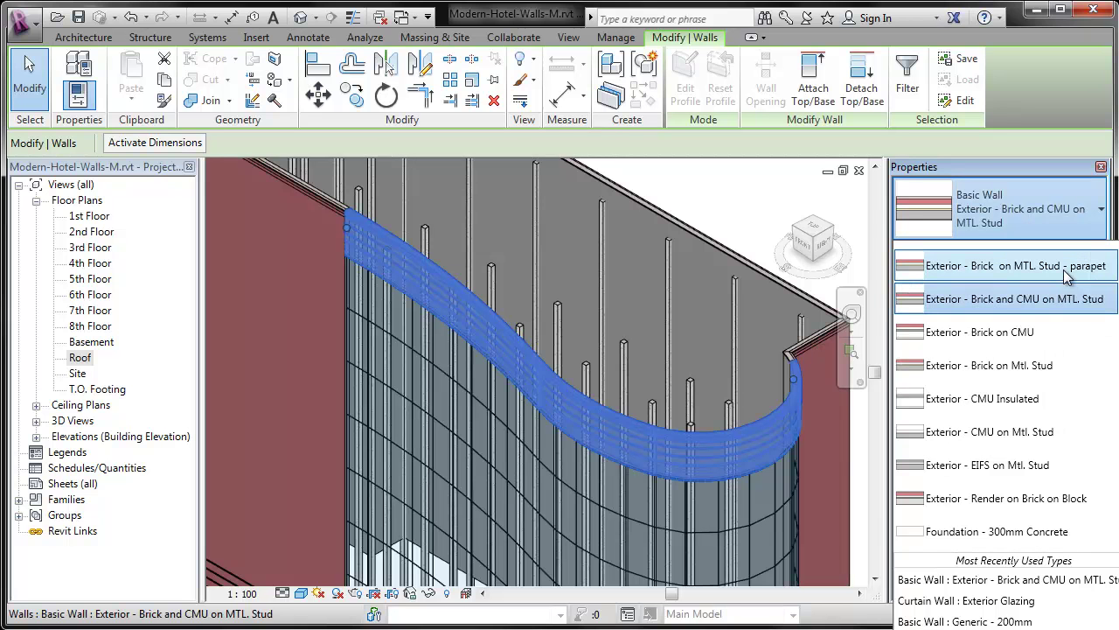
left_click(1063, 266)
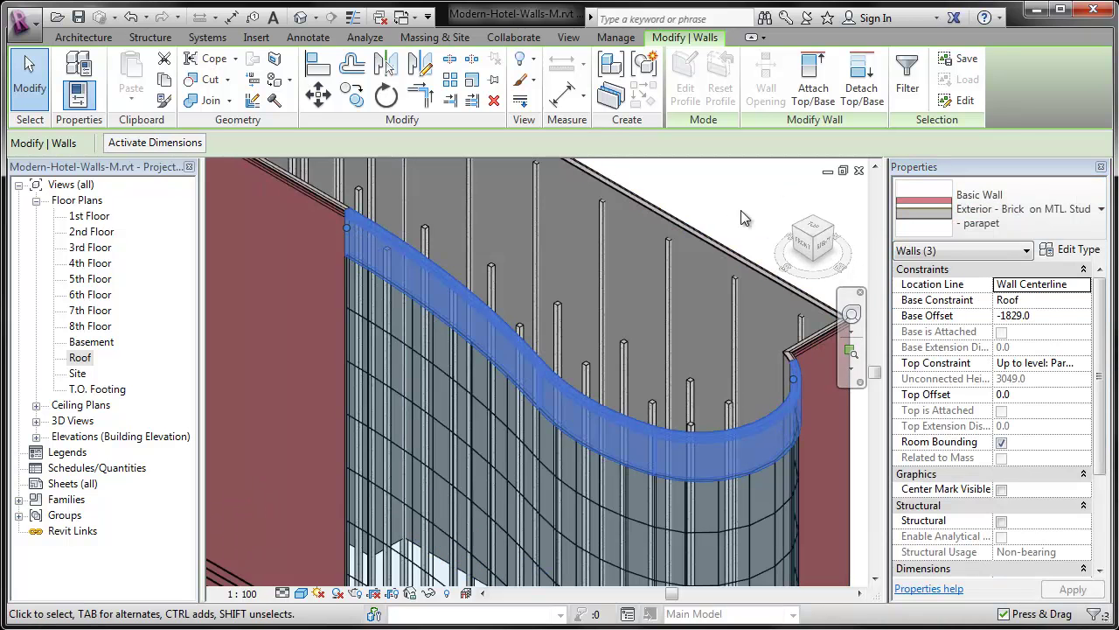
left_click(728, 200)
scroll(477, 182, "down", 3)
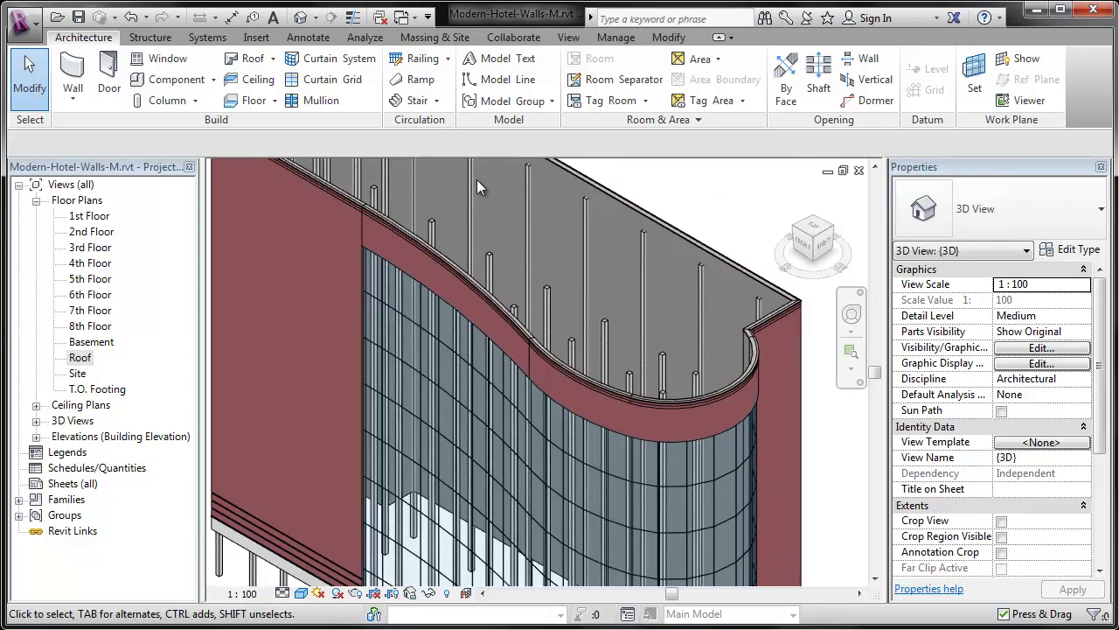